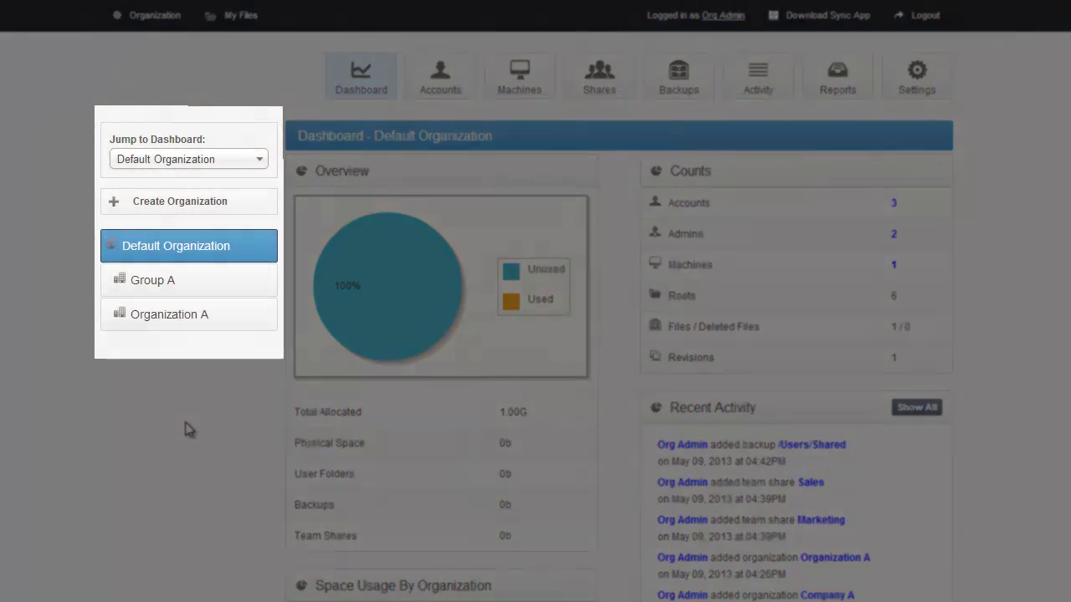
Check the organization list unchanged and reload the Default Organization dashboard
left_click(259, 161)
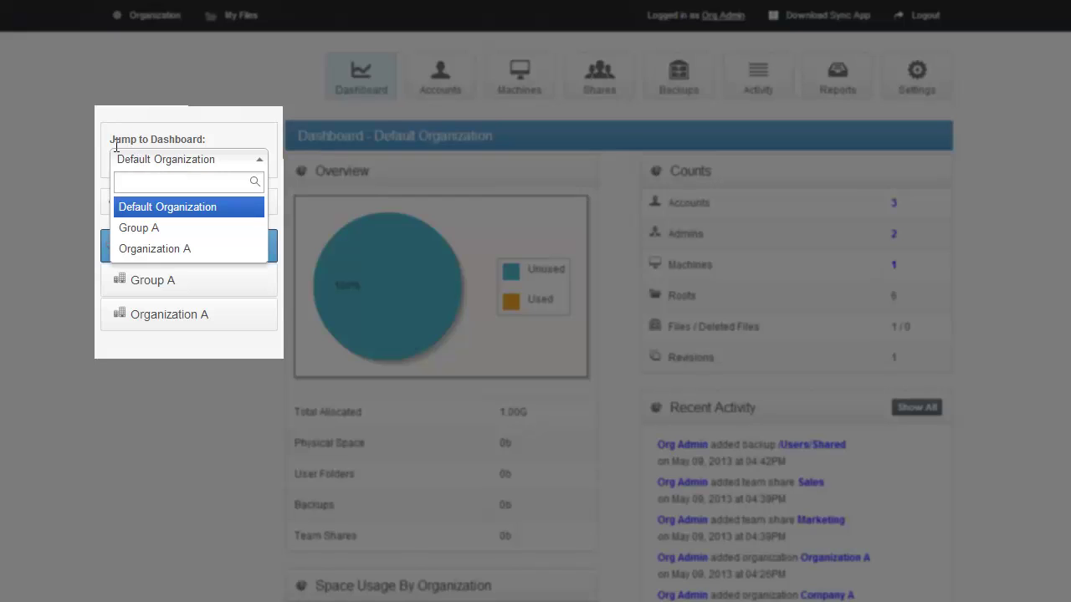
left_click(246, 161)
mouse_move(220, 292)
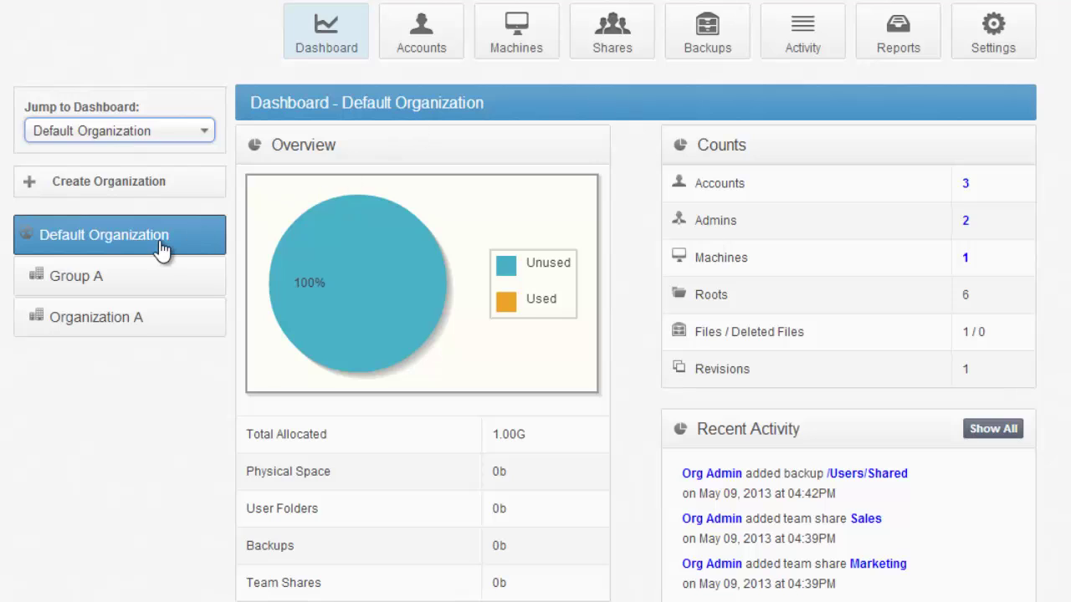
mouse_move(154, 247)
mouse_move(140, 287)
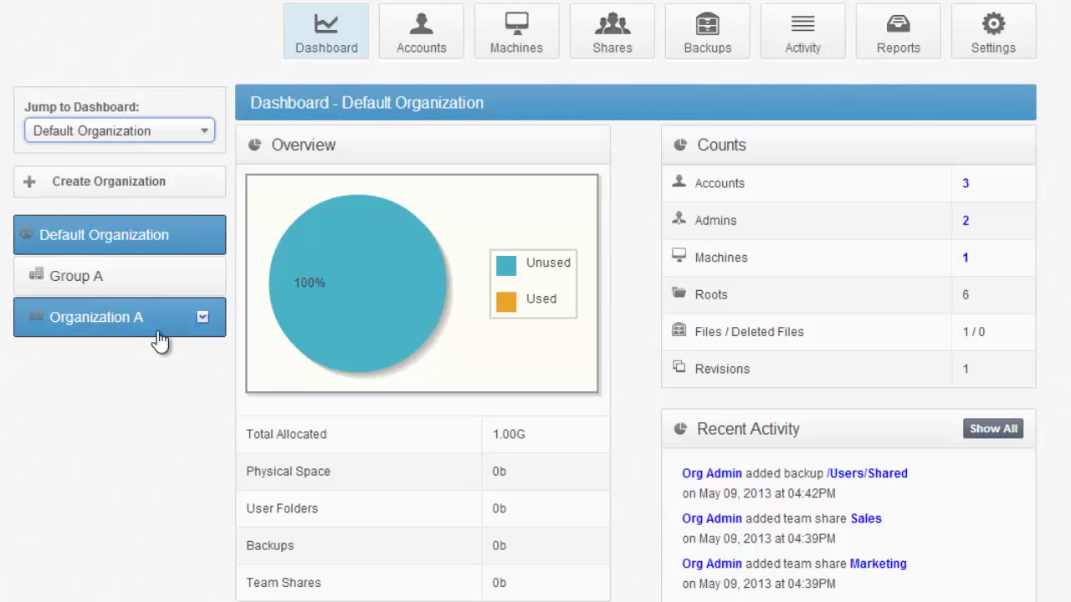
left_click(151, 248)
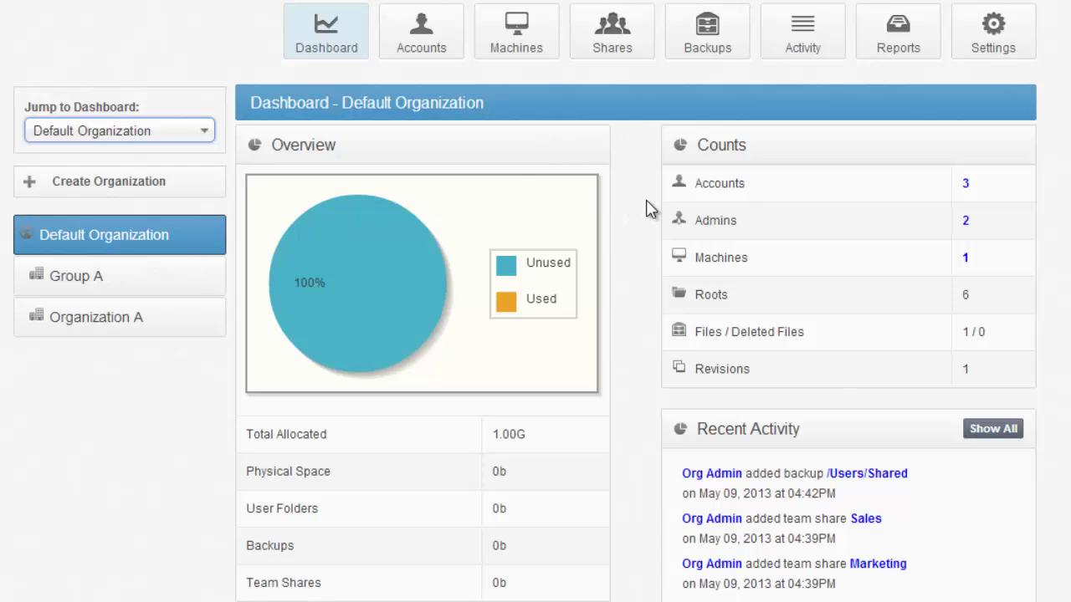
mouse_move(163, 328)
Review the dashboard, then expand Admin, Org in the Accounts list to show its machine
scroll(762, 298, "down", 3)
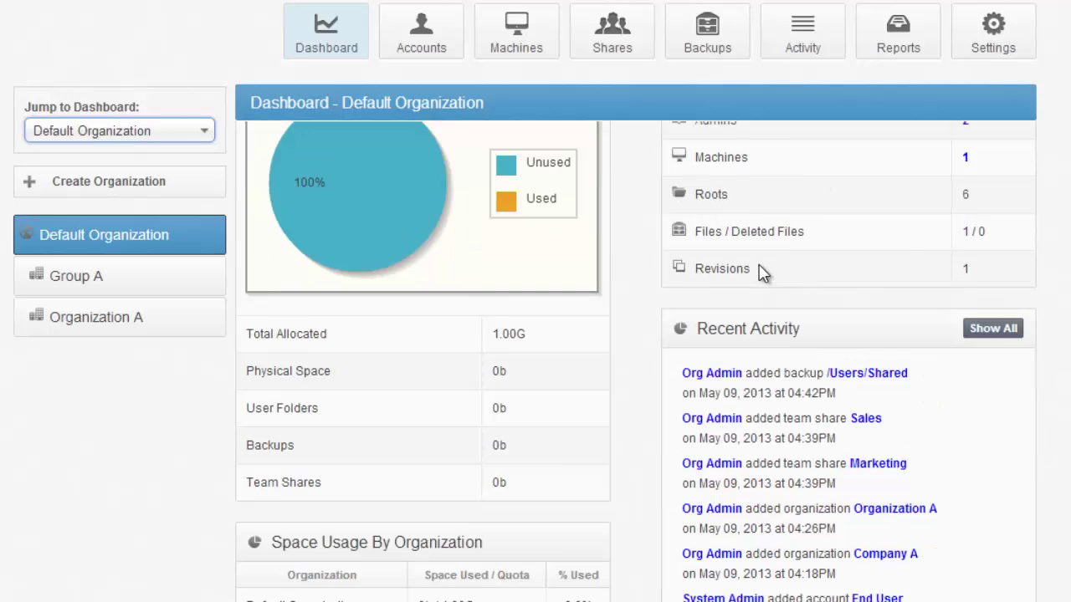
scroll(765, 260, "down", 3)
scroll(779, 267, "down", 6)
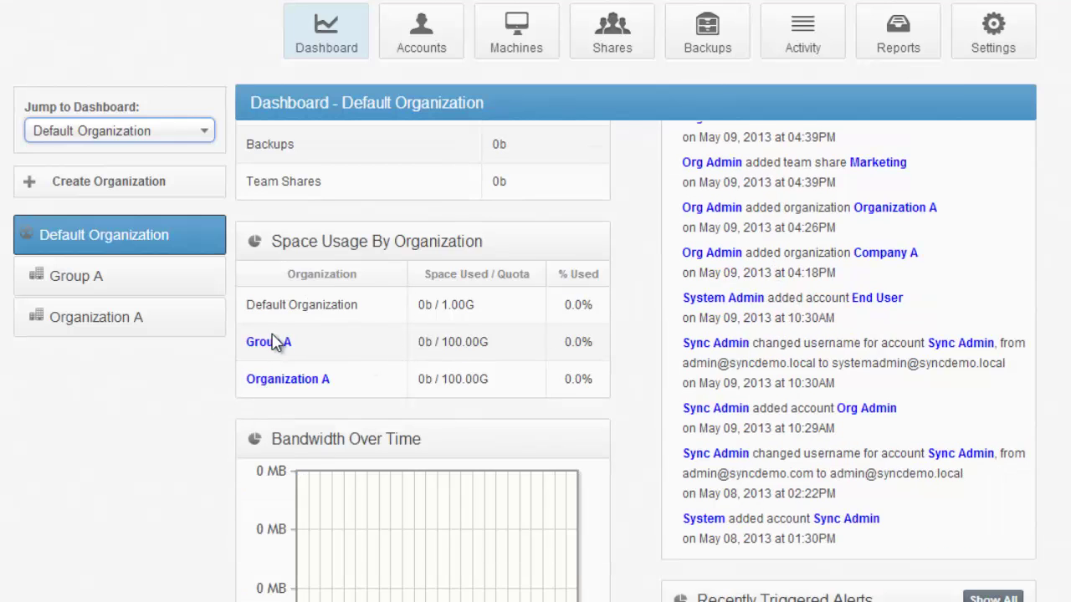
scroll(390, 373, "down", 6)
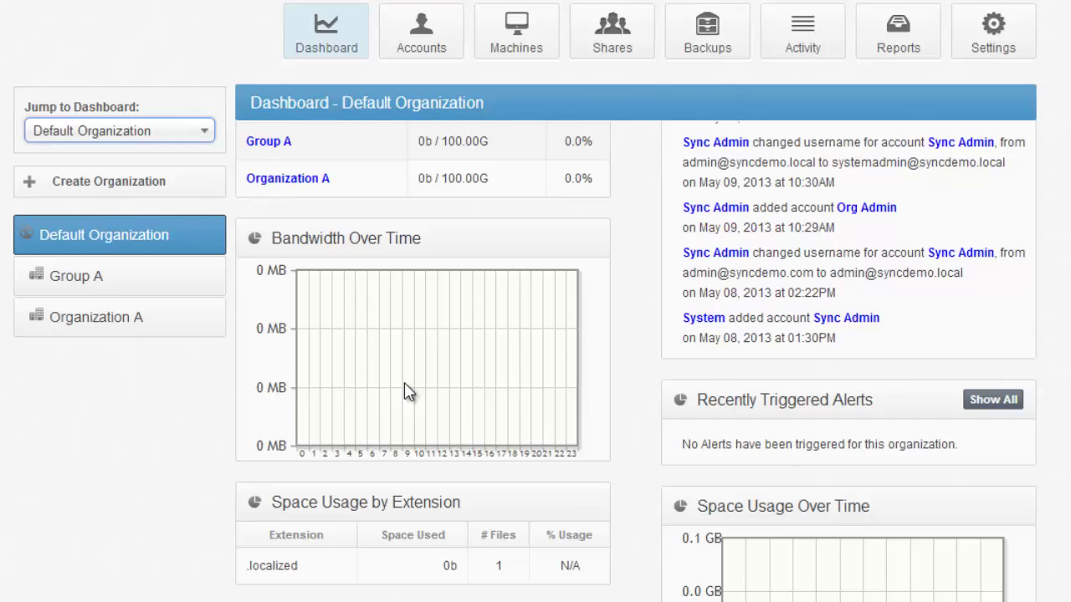
scroll(436, 368, "down", 8)
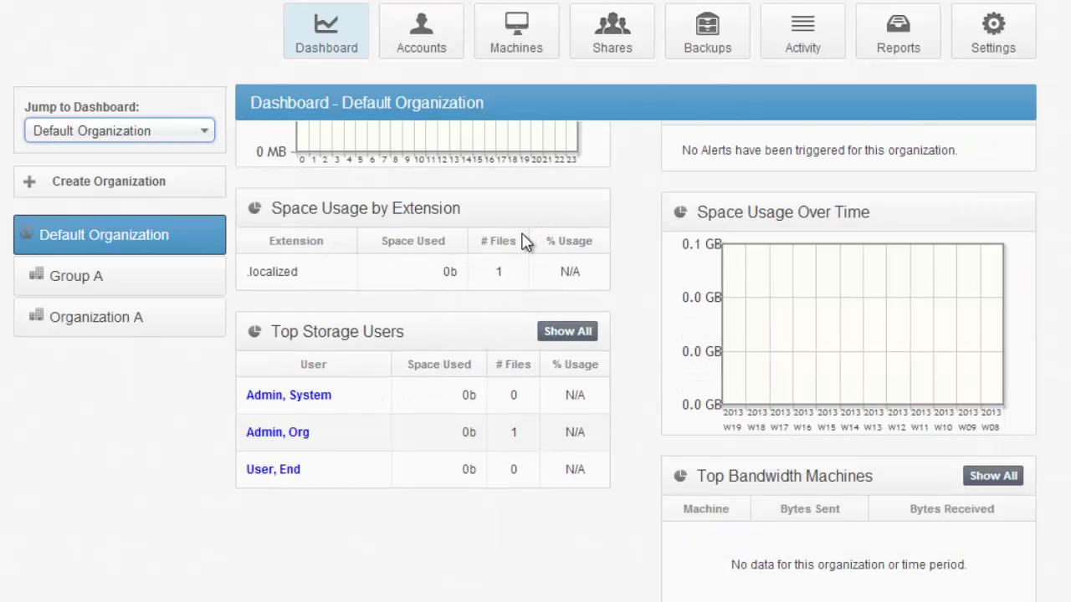
scroll(678, 251, "up", 3)
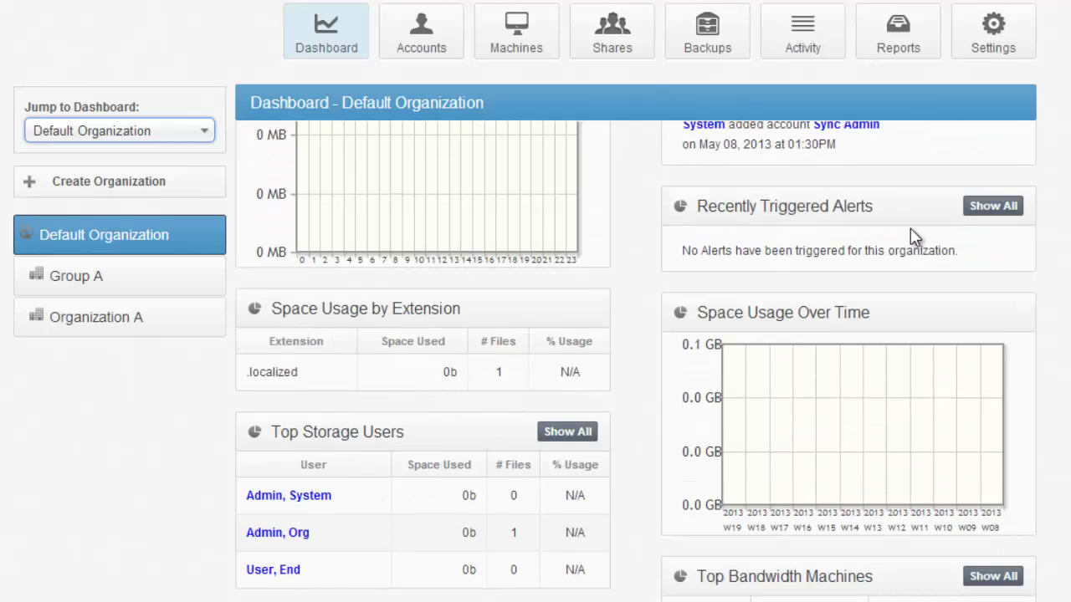
scroll(812, 311, "down", 3)
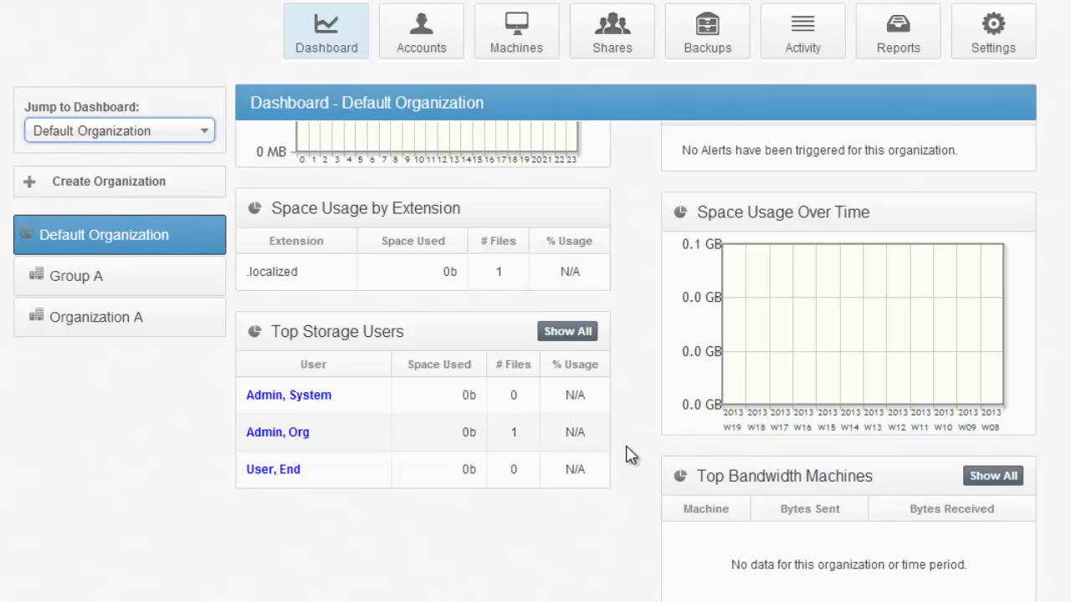
scroll(633, 459, "up", 8)
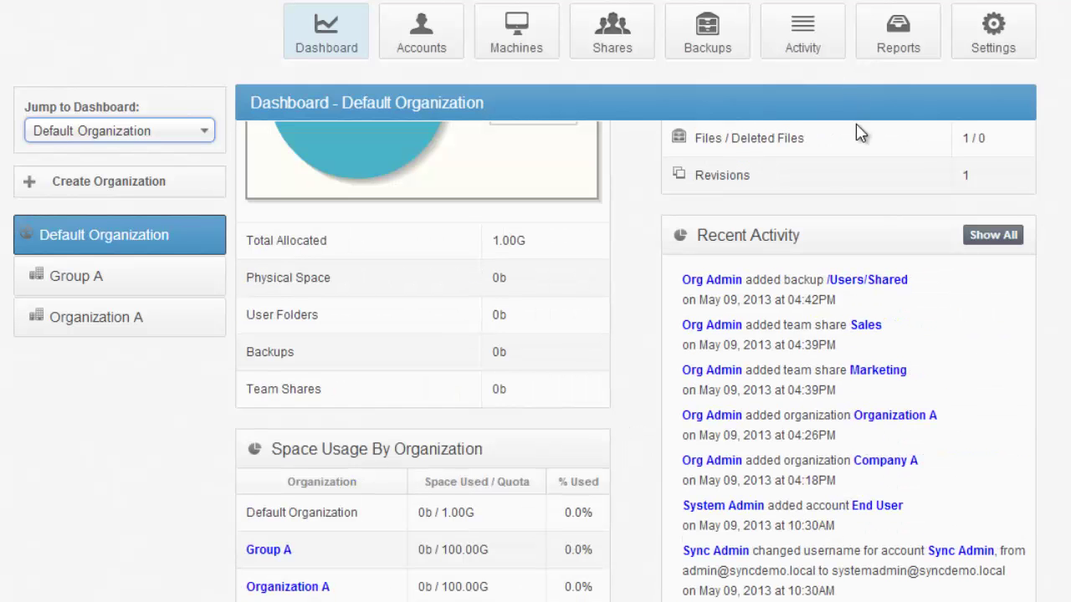
scroll(777, 370, "up", 3)
left_click(418, 33)
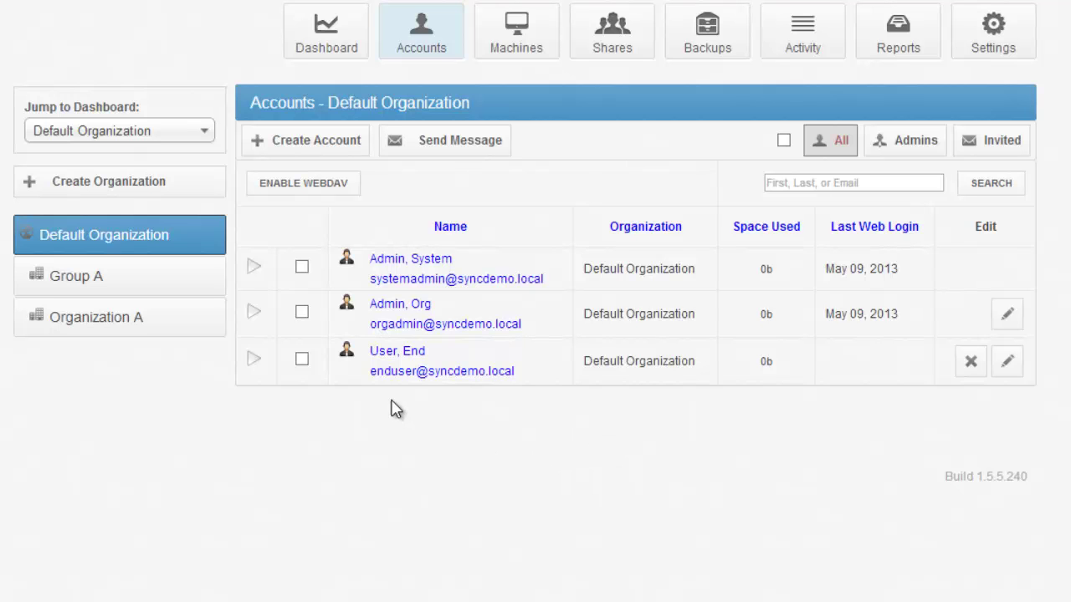
left_click(254, 311)
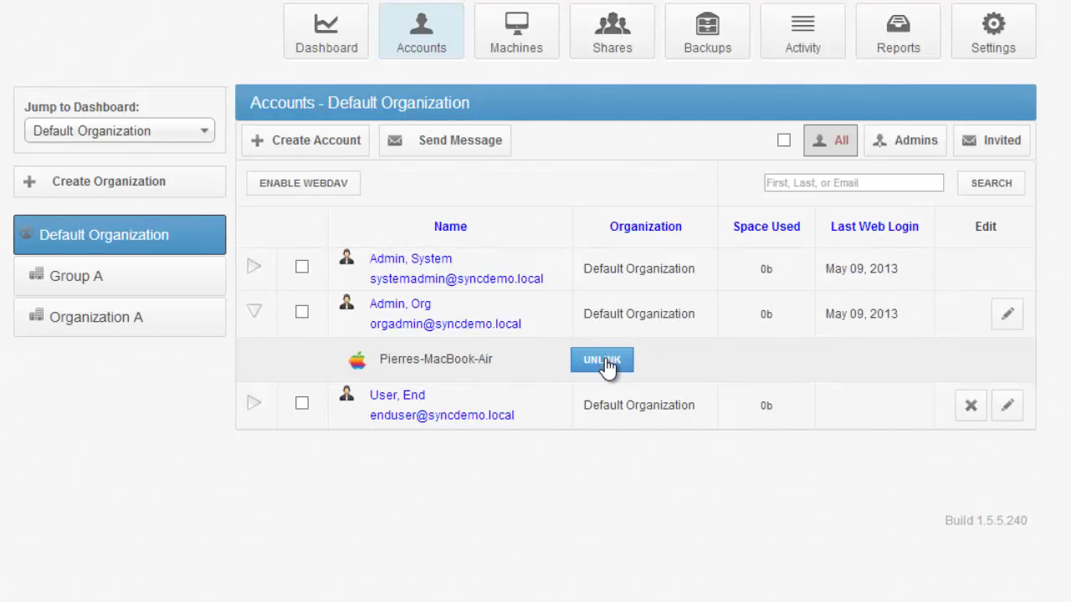
Show the Machines list and expand the MacBook Air row to reveal its Org Admin account
left_click(512, 40)
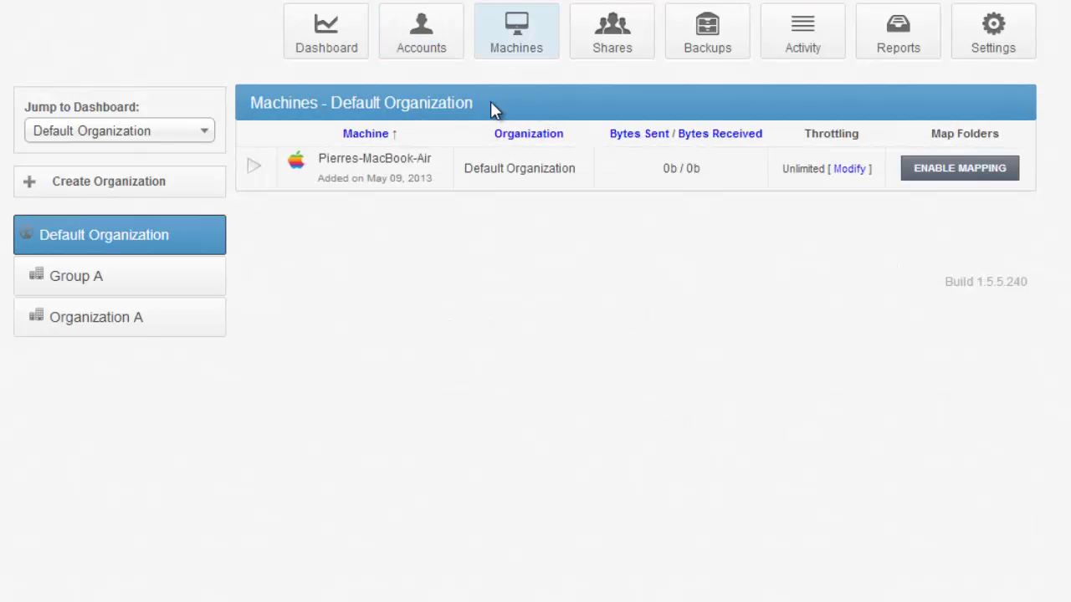
left_click(255, 170)
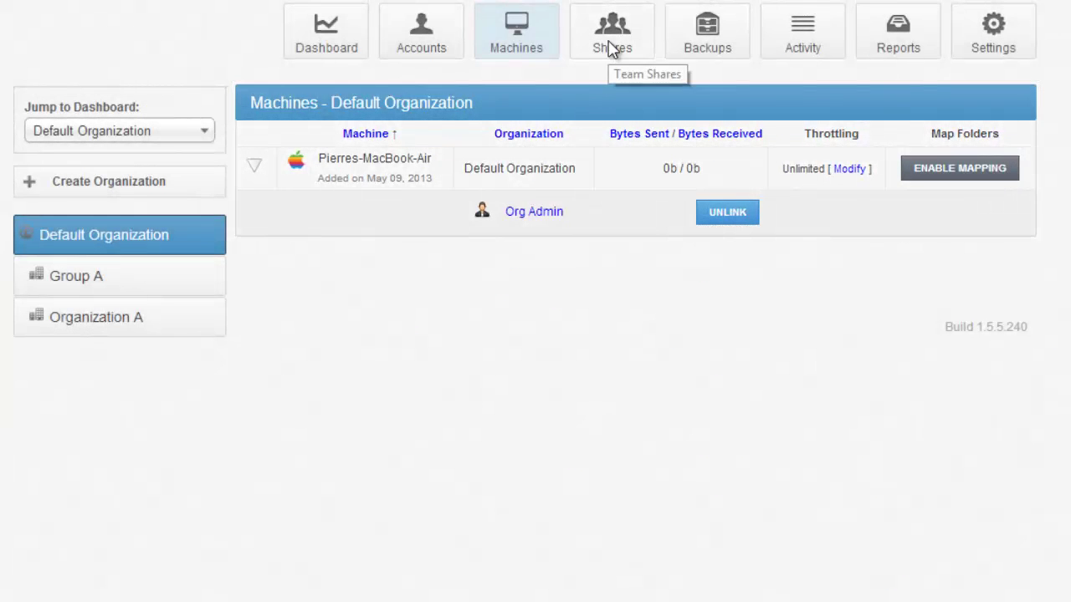
View the Marketing share's subscribers from Shares, then return to the team shares list
left_click(610, 48)
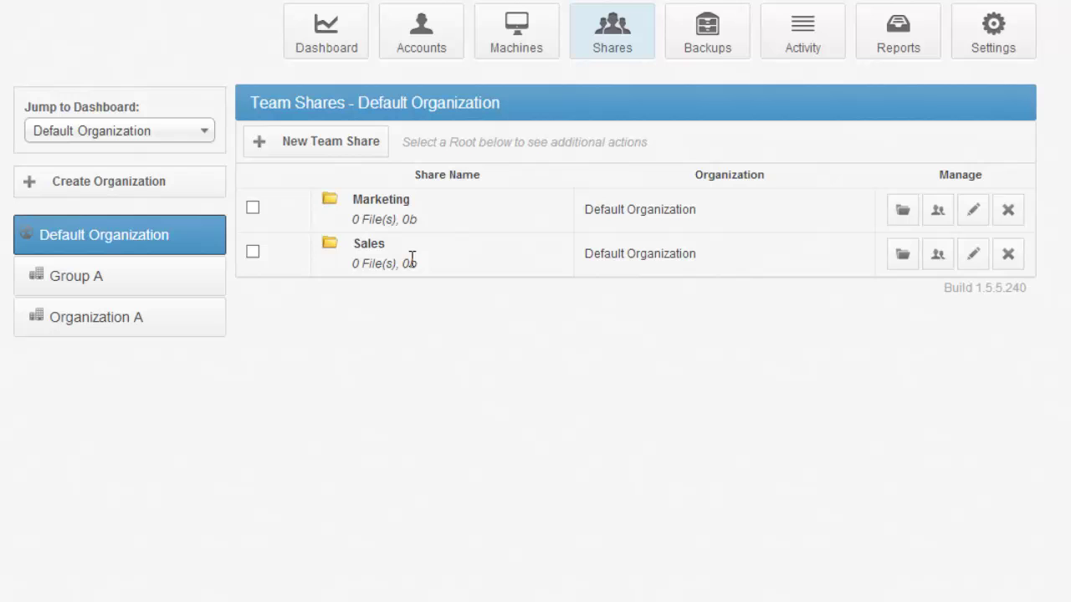
left_click(937, 213)
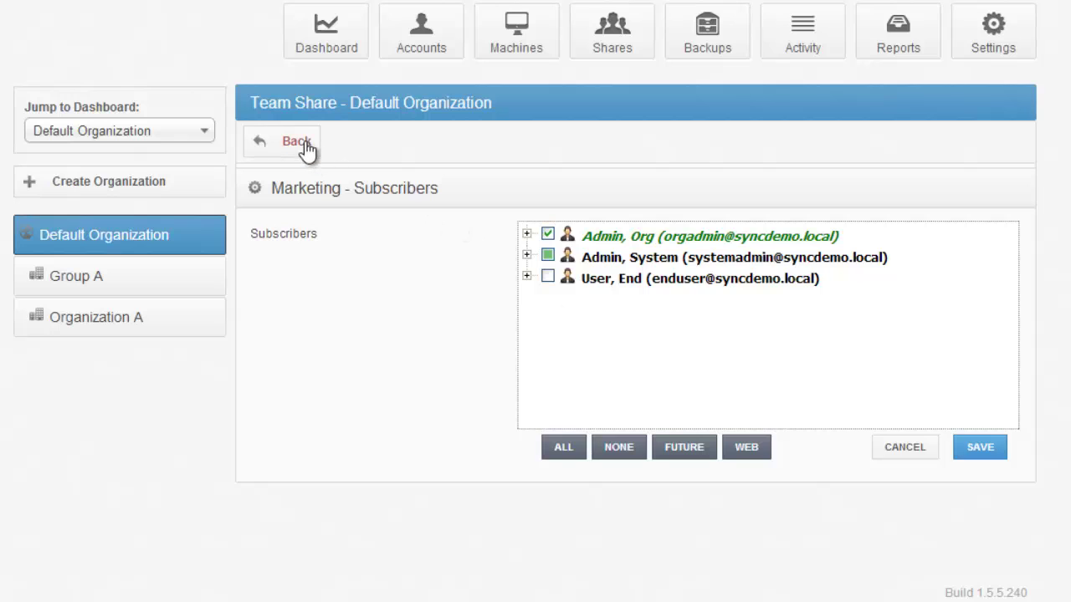
left_click(297, 143)
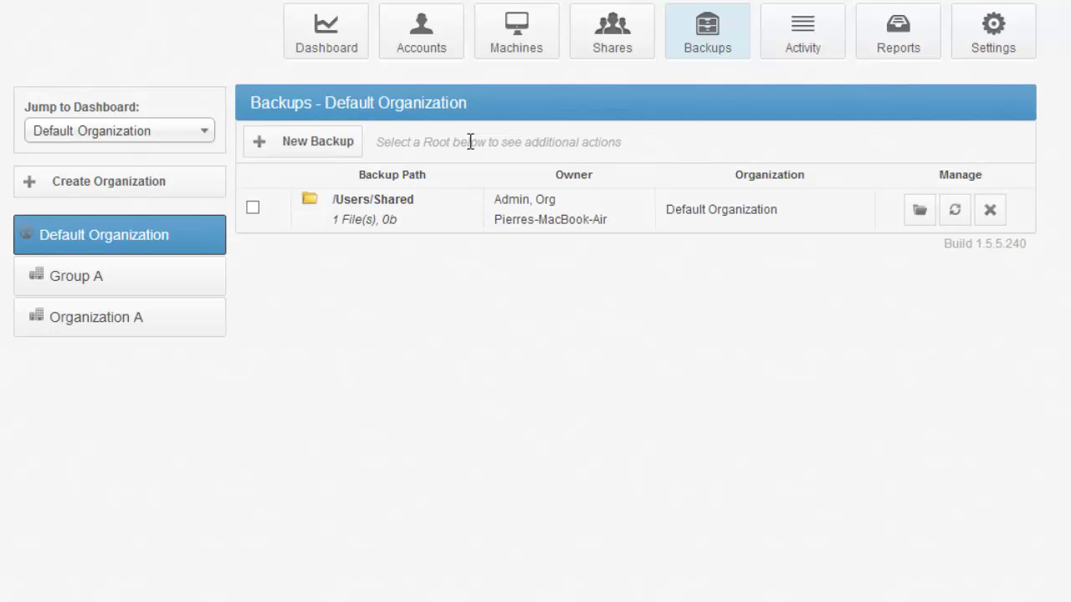
Start a new backup and expand Admin, Org, its MacBook Air and the / root folder
left_click(313, 149)
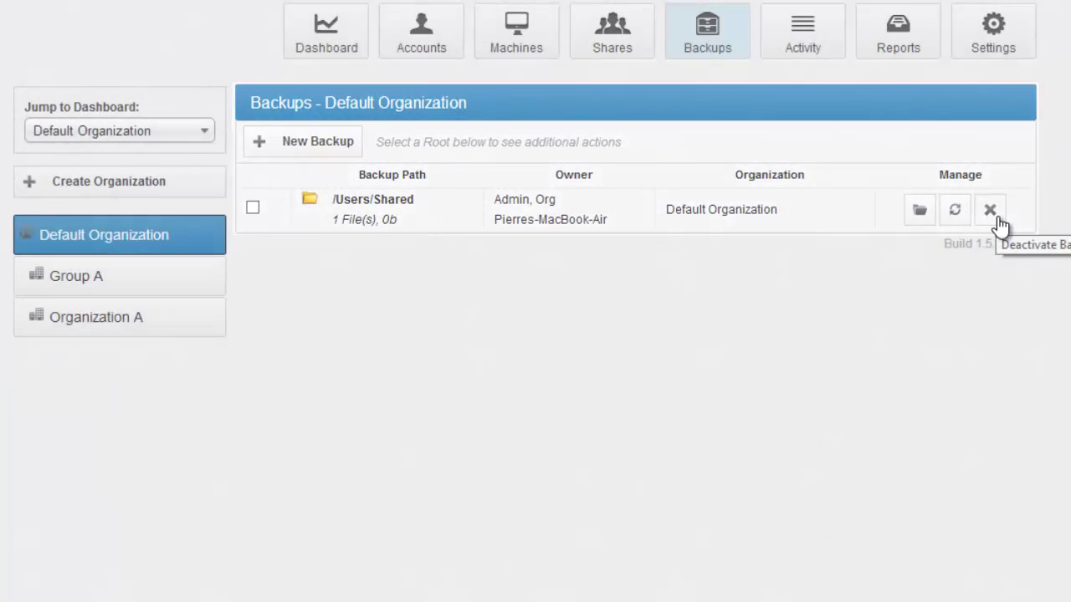
left_click(314, 141)
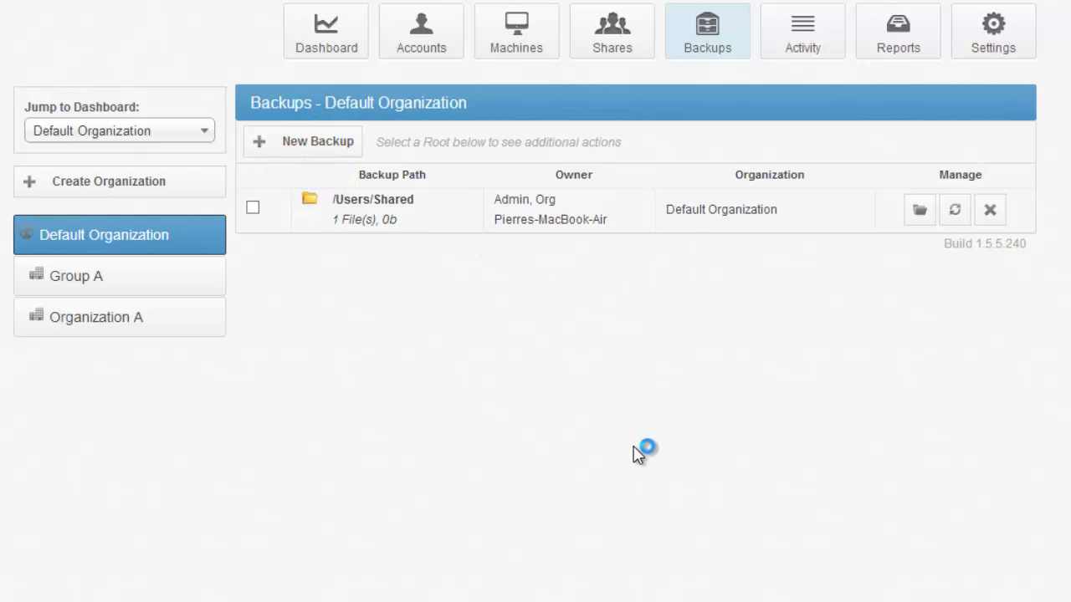
left_click(430, 243)
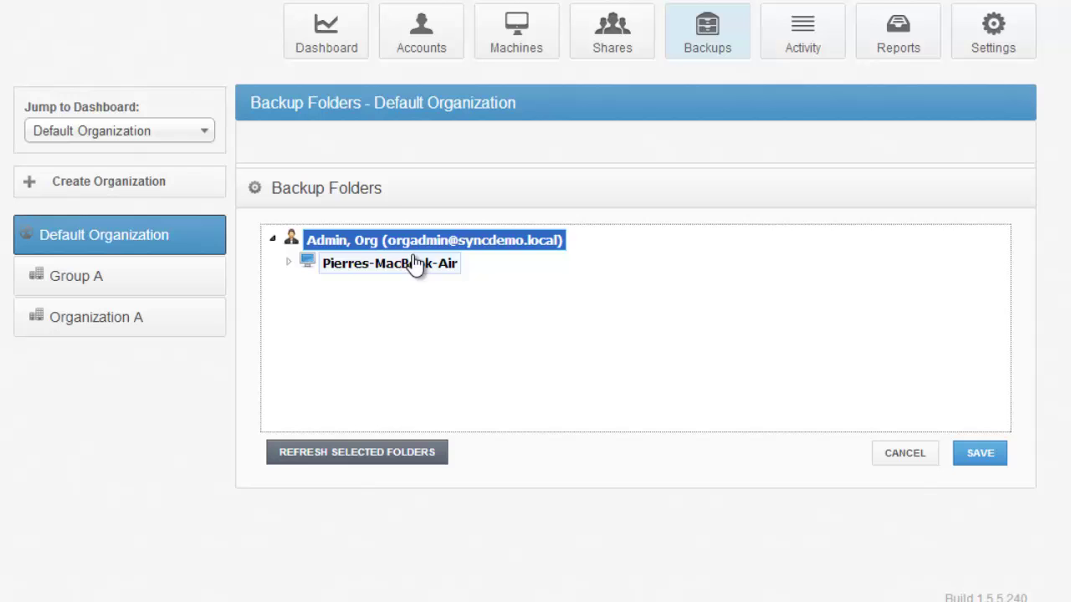
left_click(418, 264)
left_click(346, 290)
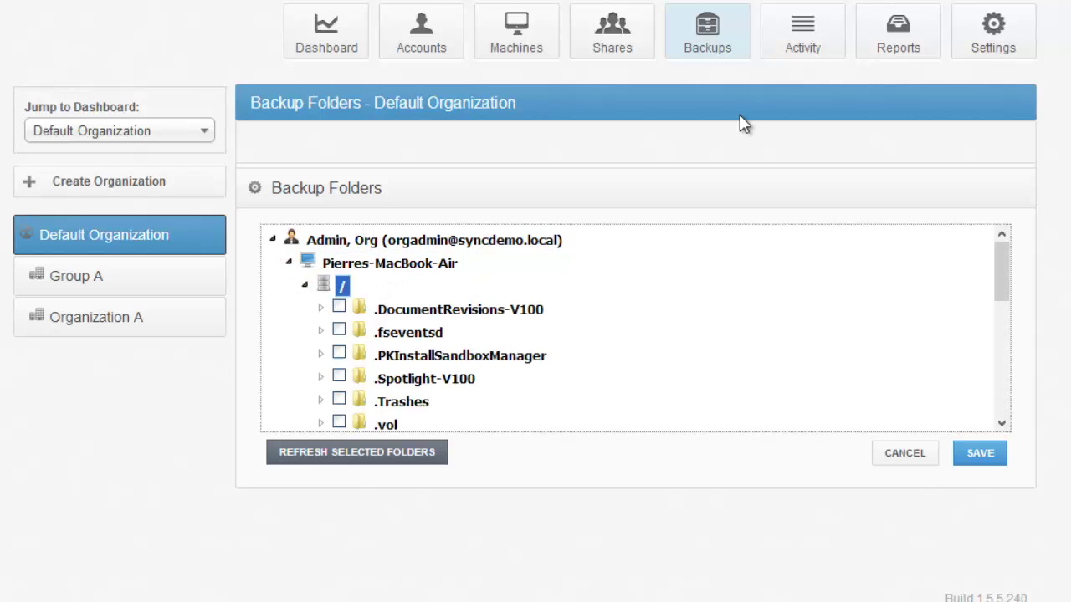
Show the Default Organization's Activity Log with its dated admin events
left_click(811, 59)
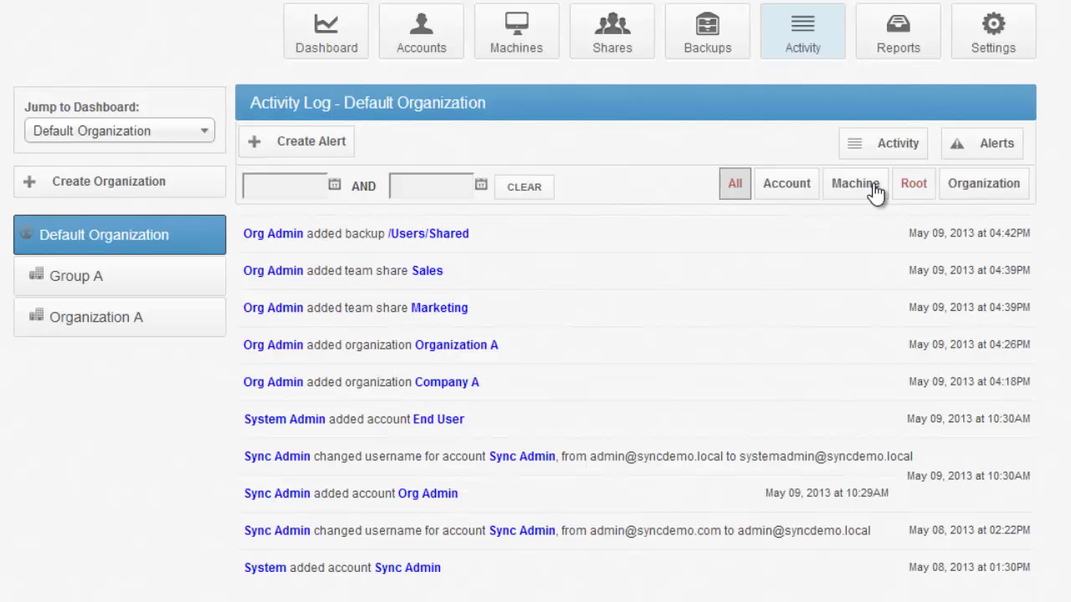
Start a new alert and review its trigger choices, leaving Added account selected
left_click(989, 149)
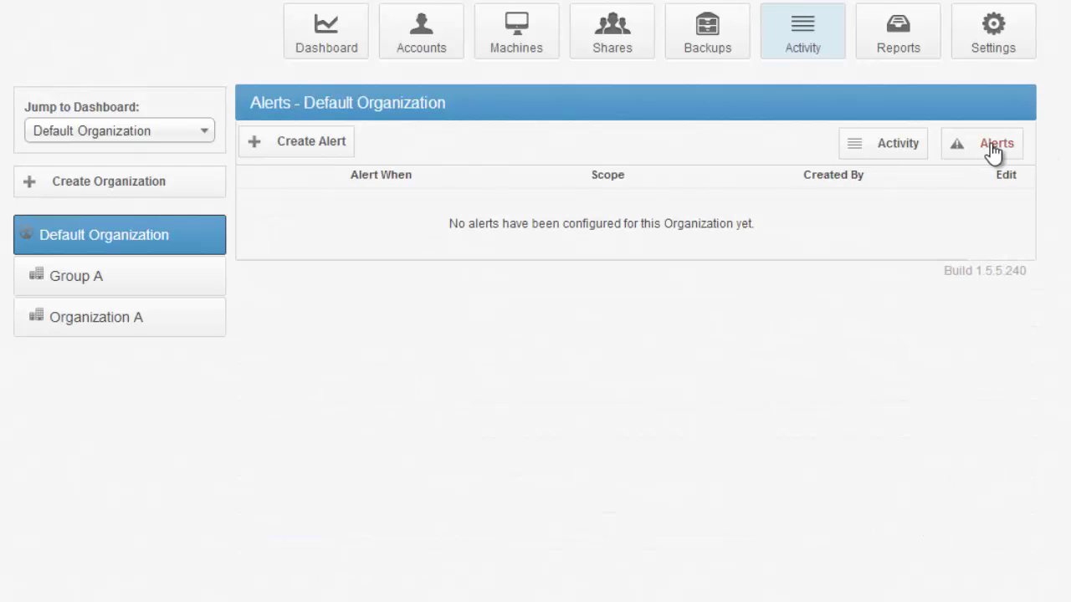
left_click(324, 159)
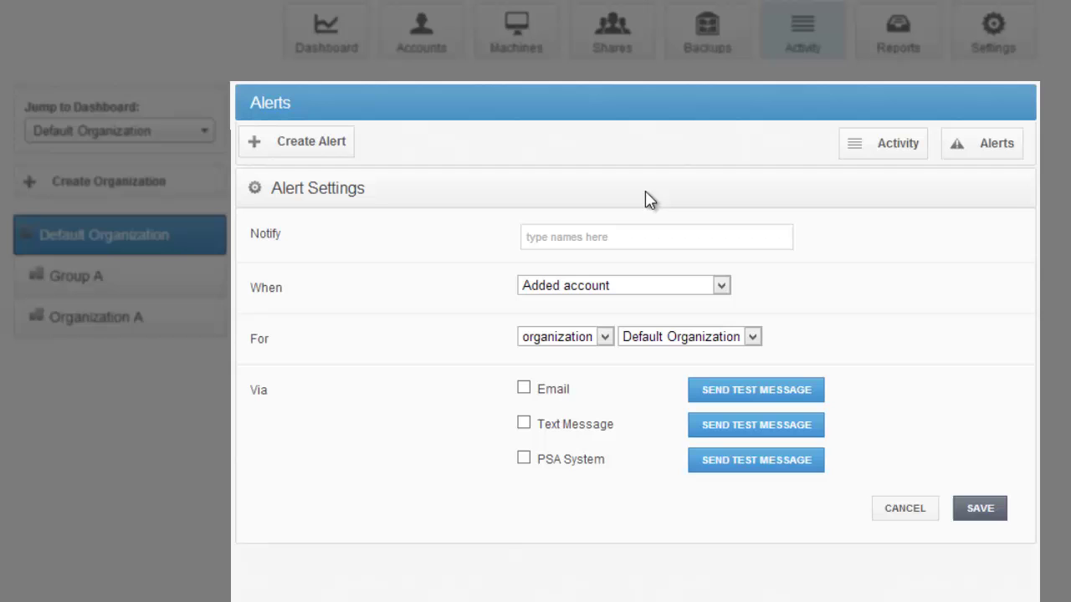
left_click(660, 285)
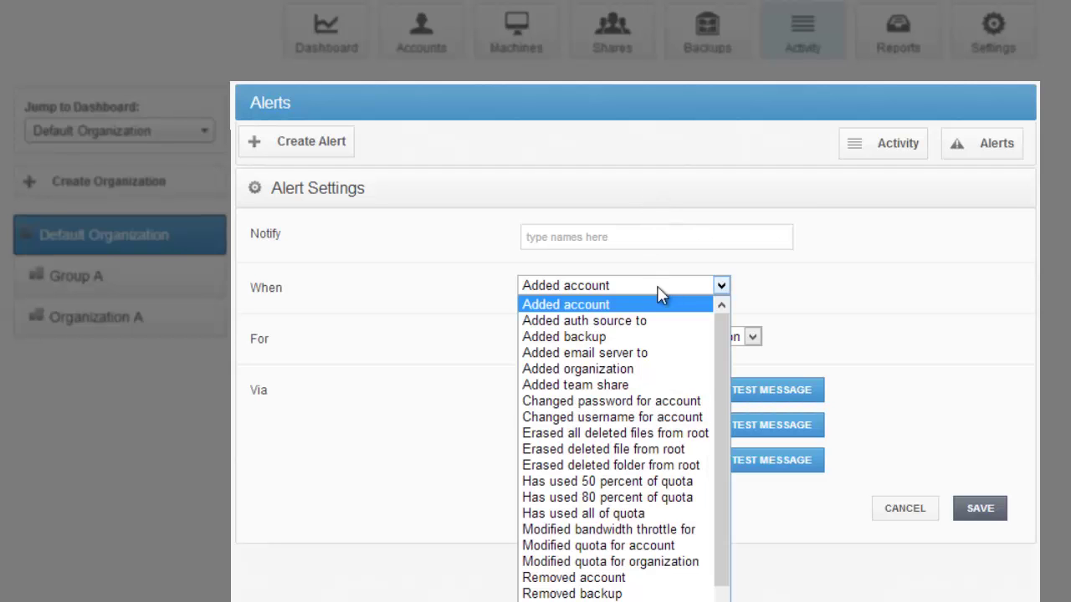
scroll(645, 414, "down", 1)
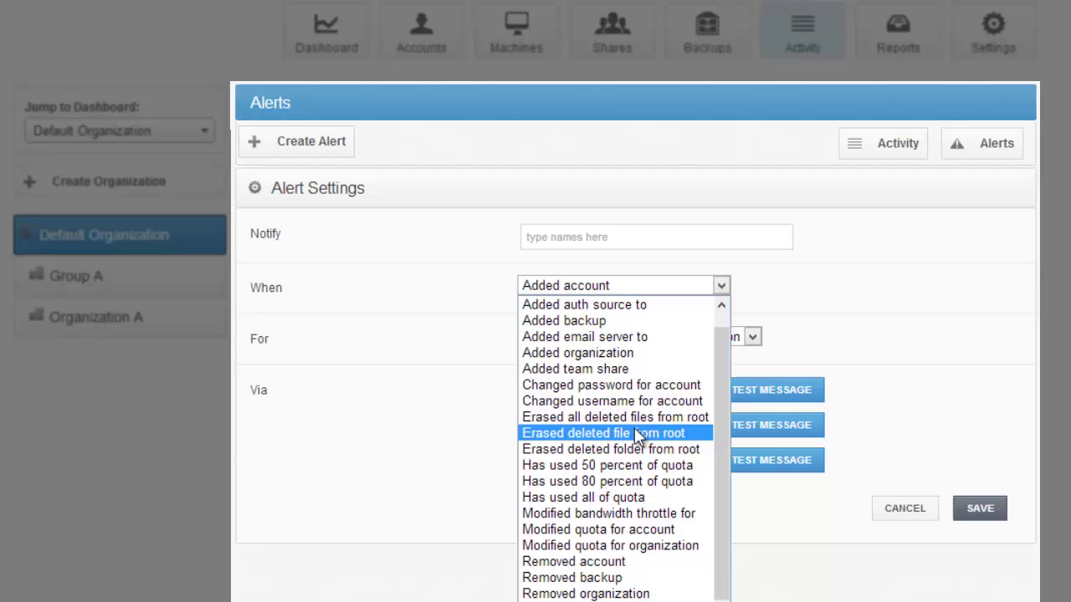
left_click(721, 285)
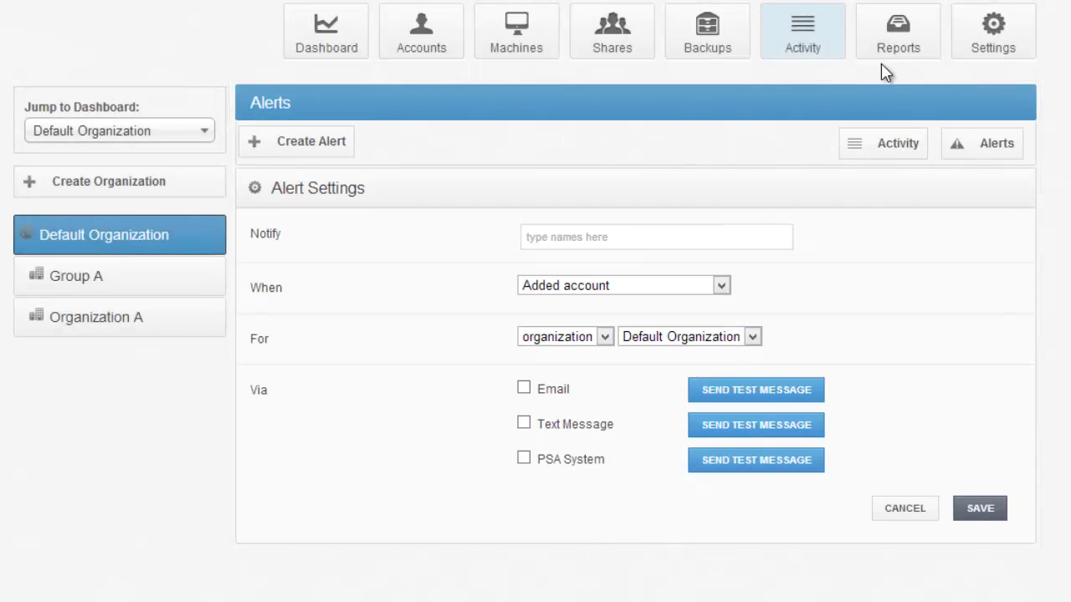
Start a new report with a Custom date range beginning 2013-05-01
left_click(923, 51)
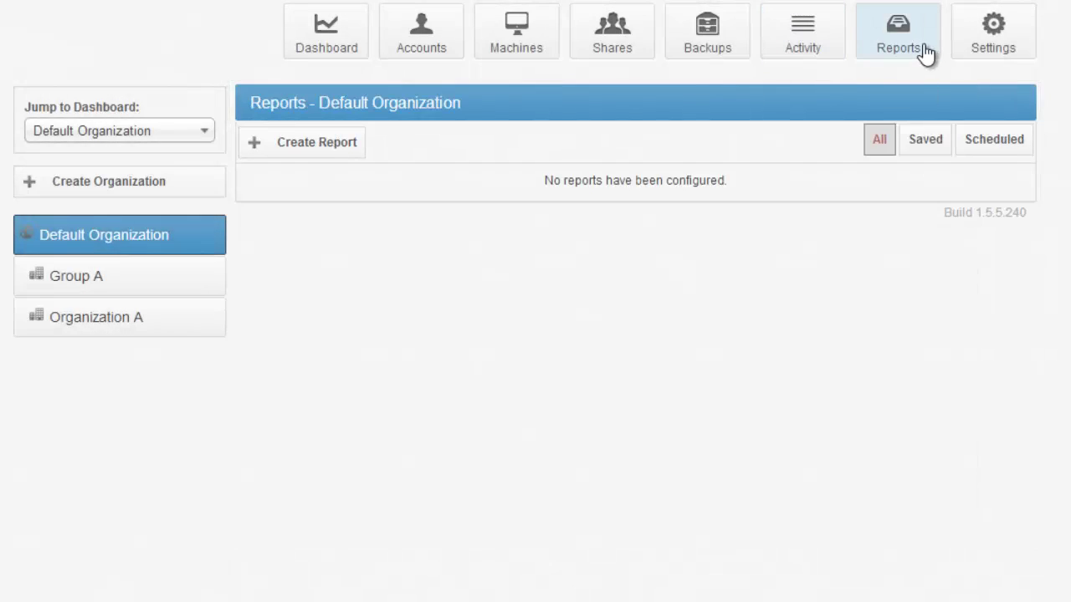
left_click(327, 148)
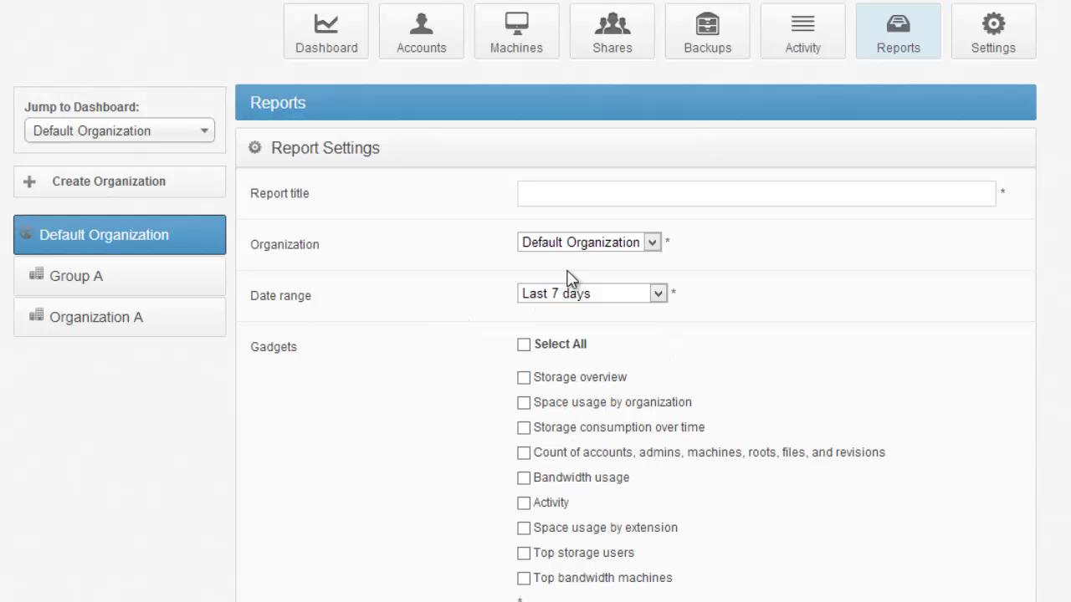
left_click(615, 293)
left_click(610, 394)
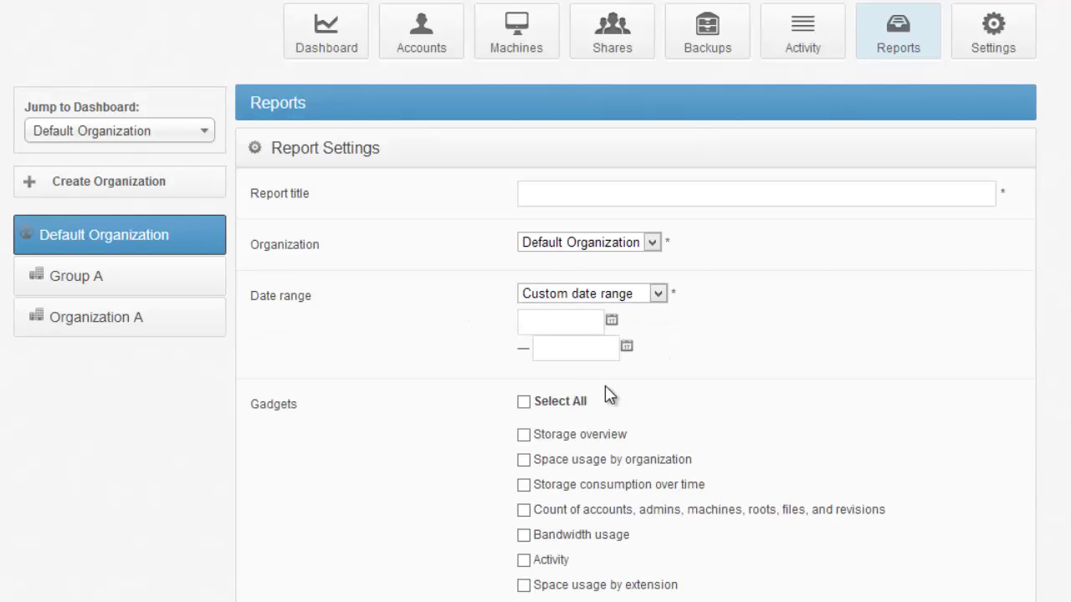
left_click(549, 321)
left_click(627, 417)
Toggle the Storage consumption over time gadget and make the report recurring
scroll(501, 427, "down", 1)
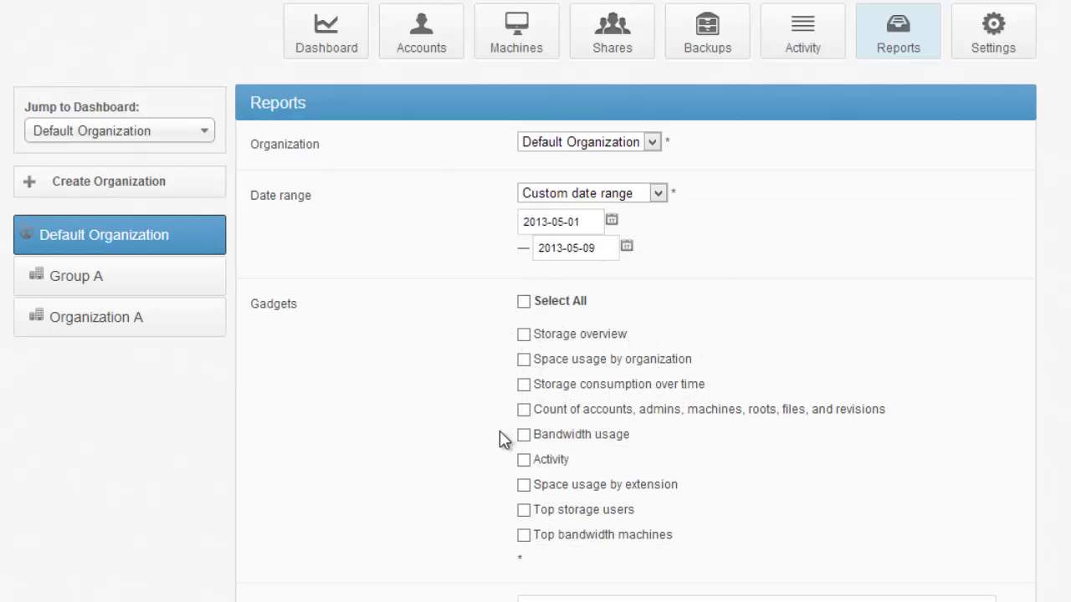
left_click(524, 387)
scroll(452, 393, "down", 2)
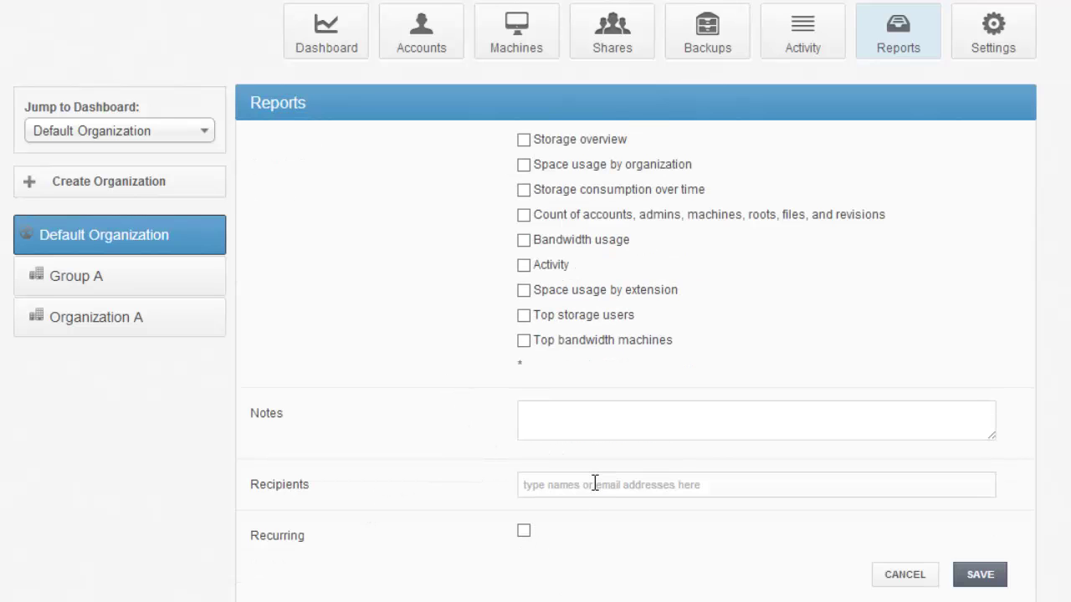
left_click(593, 484)
left_click(523, 531)
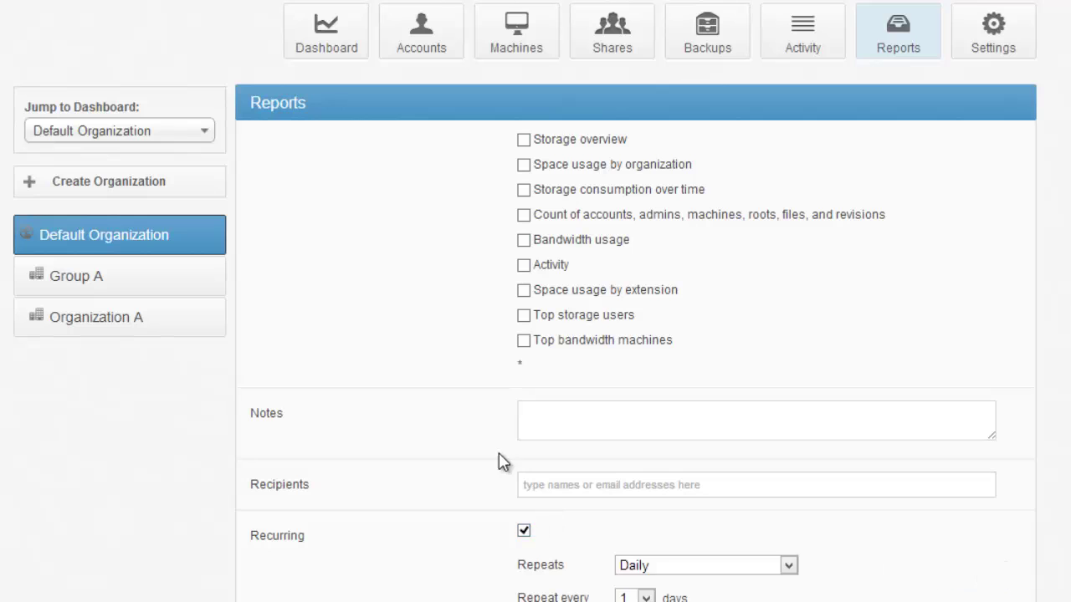
scroll(586, 518, "down", 2)
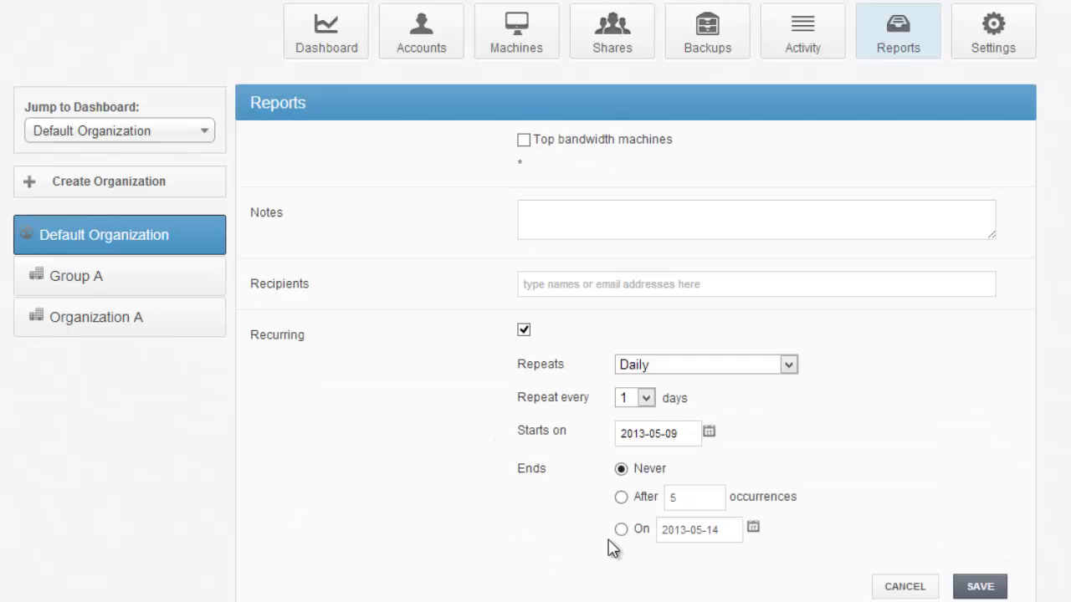
scroll(714, 552, "up", 5)
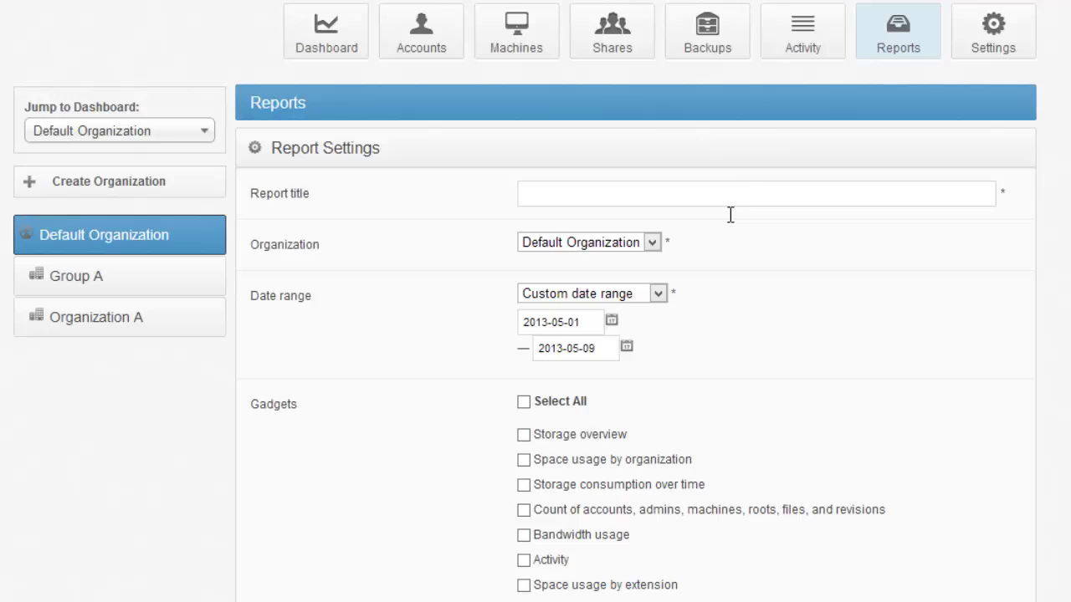
Review organization Settings and Policies: 300 MB max file size, trim, purge and bandwidth options
left_click(995, 50)
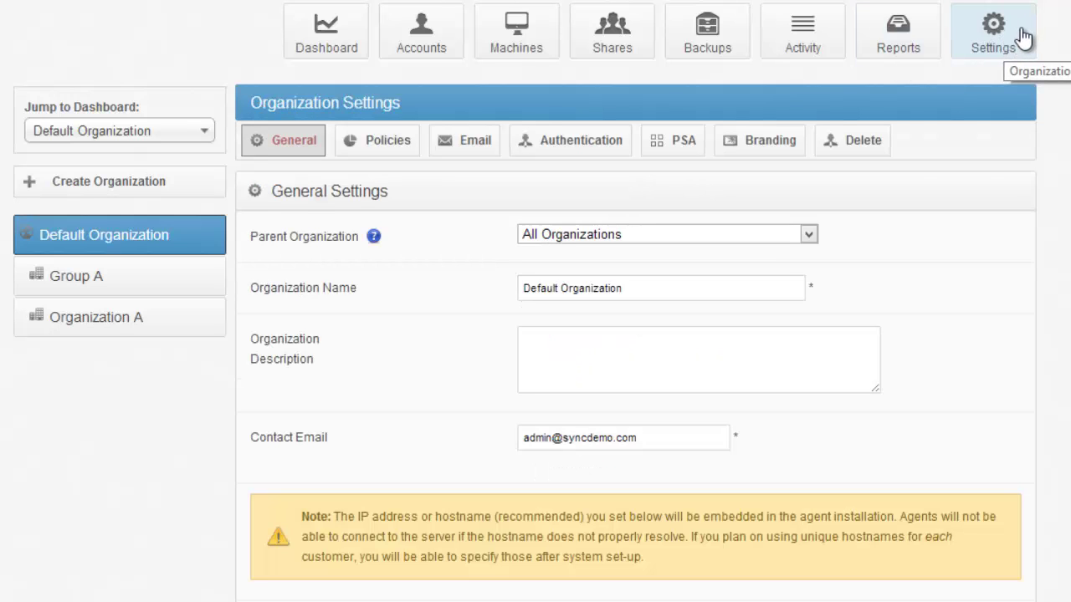
mouse_move(191, 243)
scroll(783, 418, "down", 3)
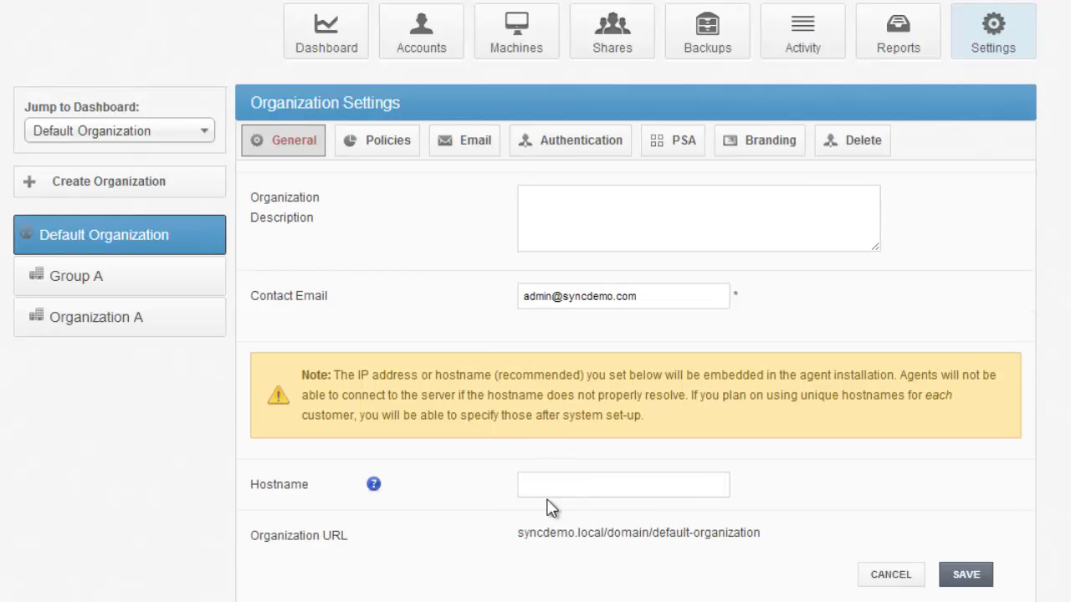
scroll(506, 424, "up", 3)
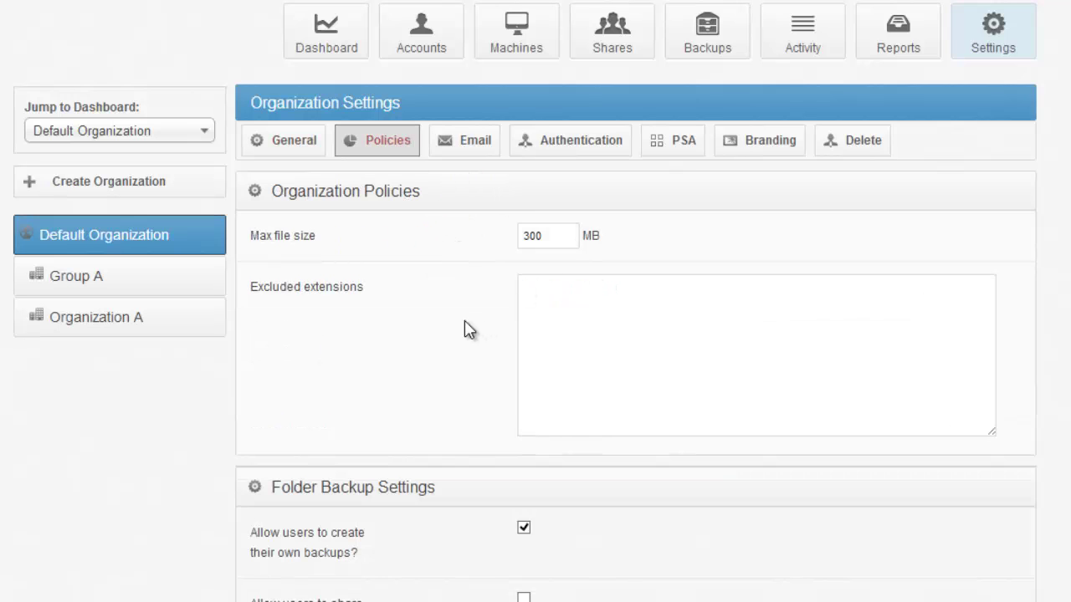
scroll(456, 310, "down", 3)
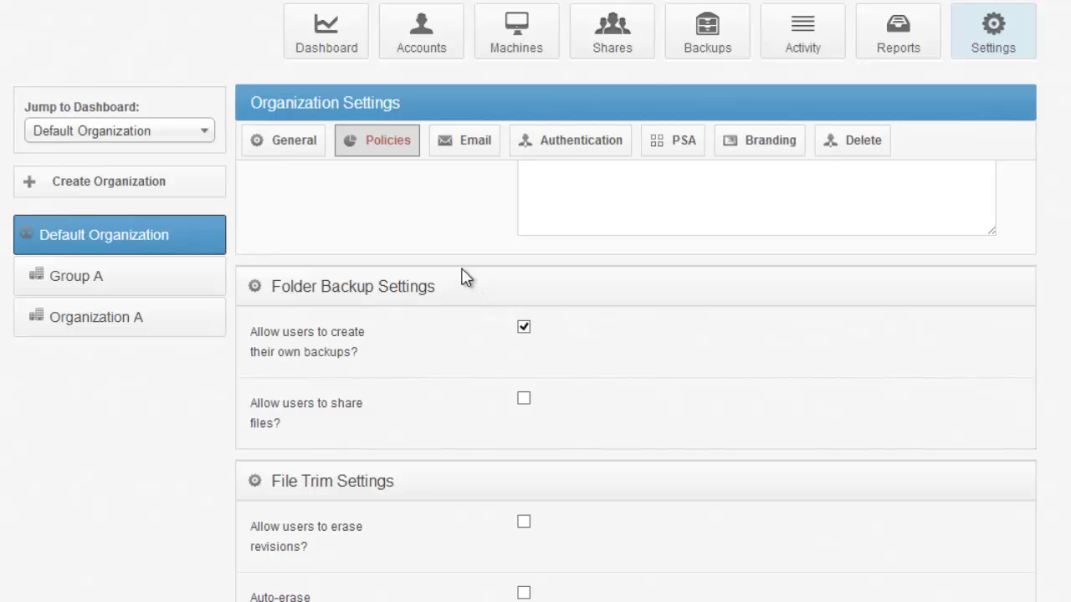
scroll(462, 360, "down", 4)
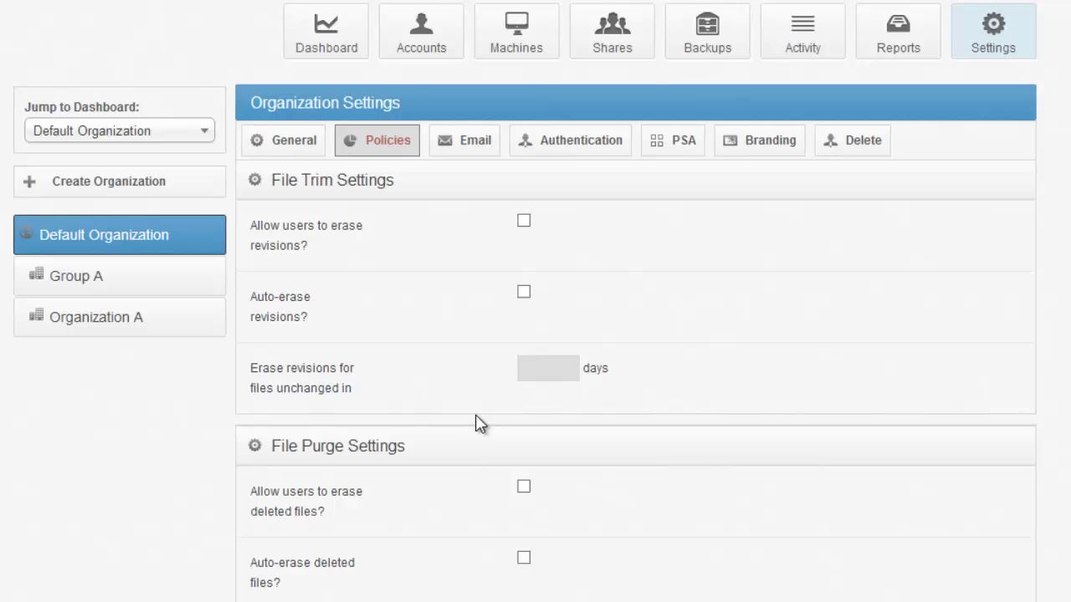
scroll(479, 422, "down", 4)
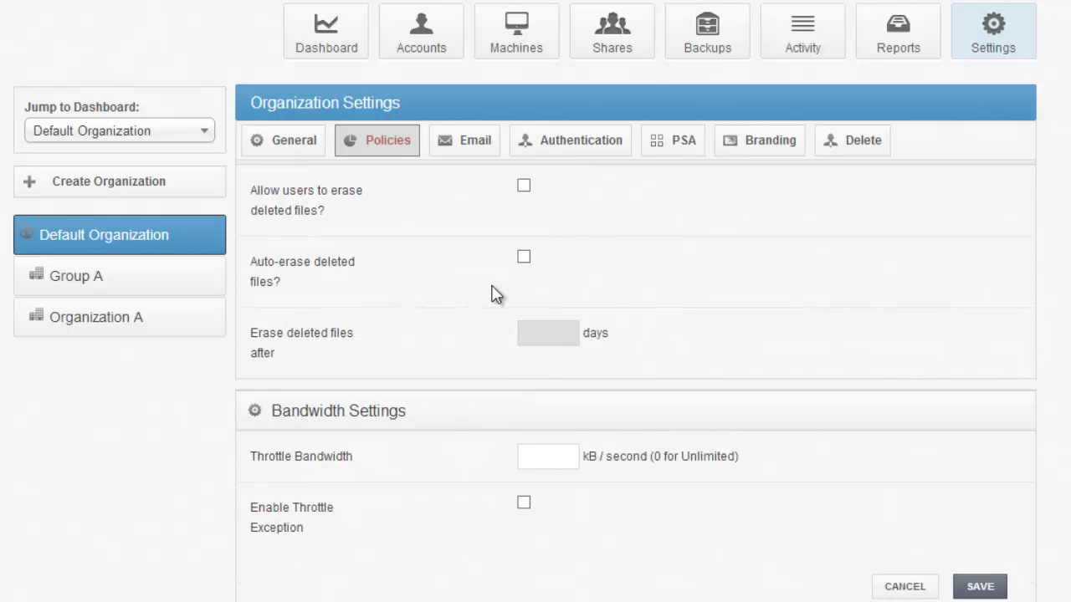
Browse the Email, Authentication, PSA and Branding settings, choosing Custom branding
left_click(478, 152)
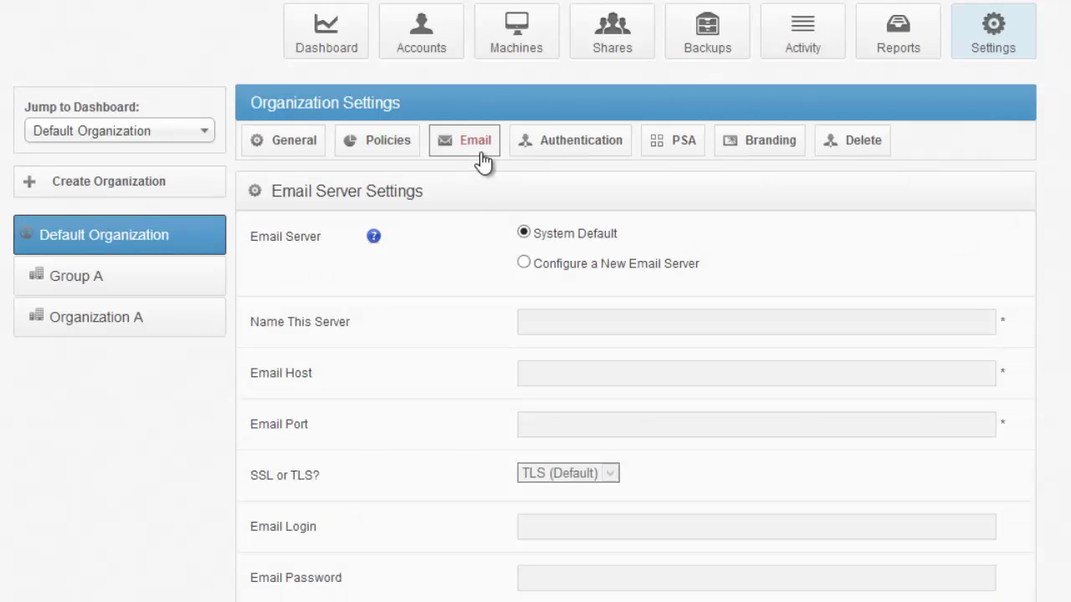
left_click(558, 164)
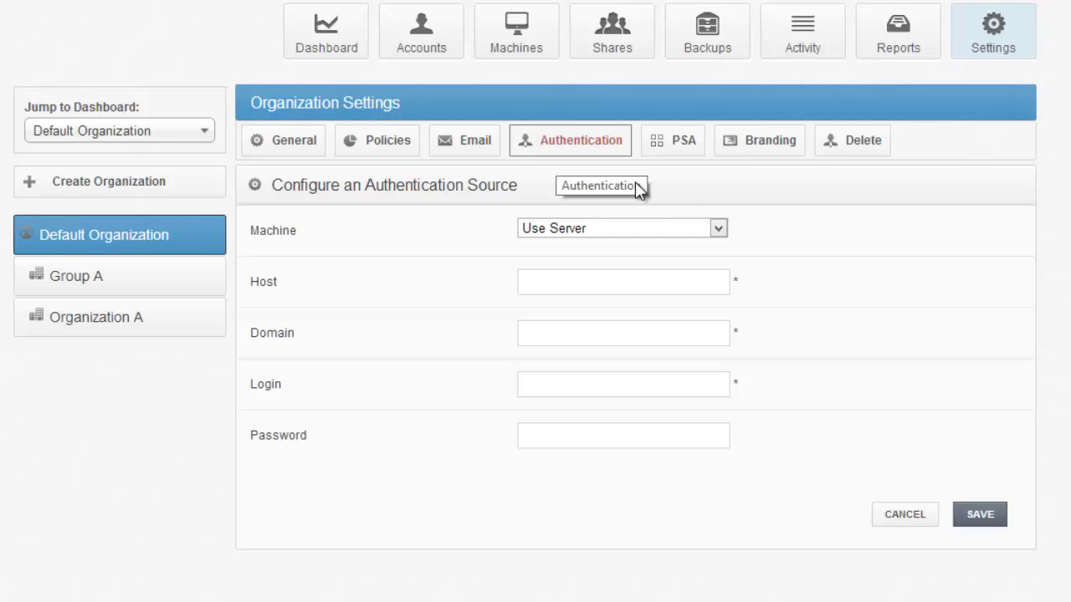
left_click(686, 148)
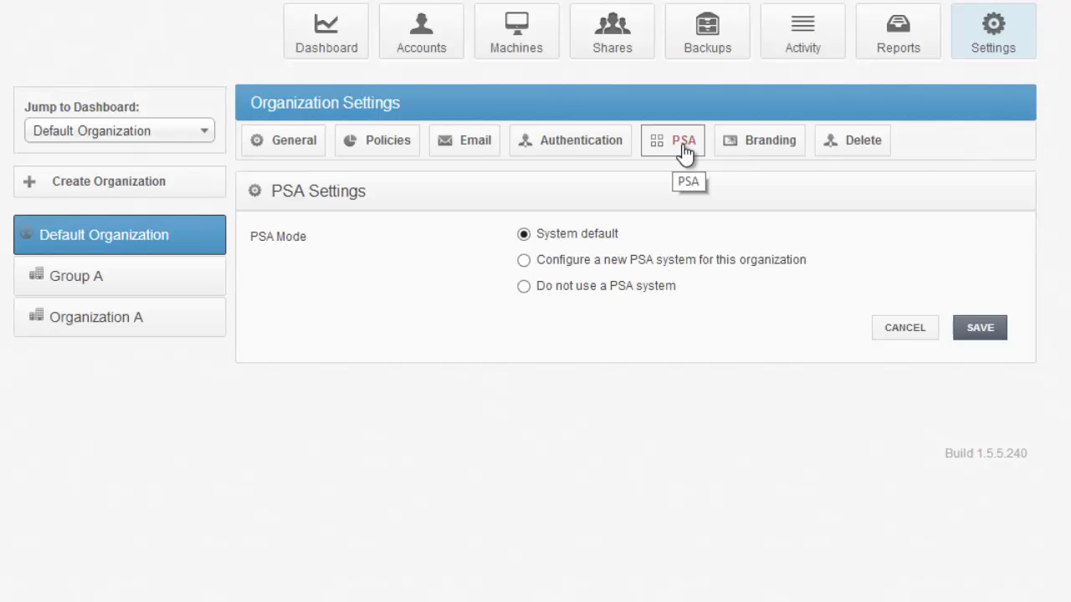
left_click(766, 151)
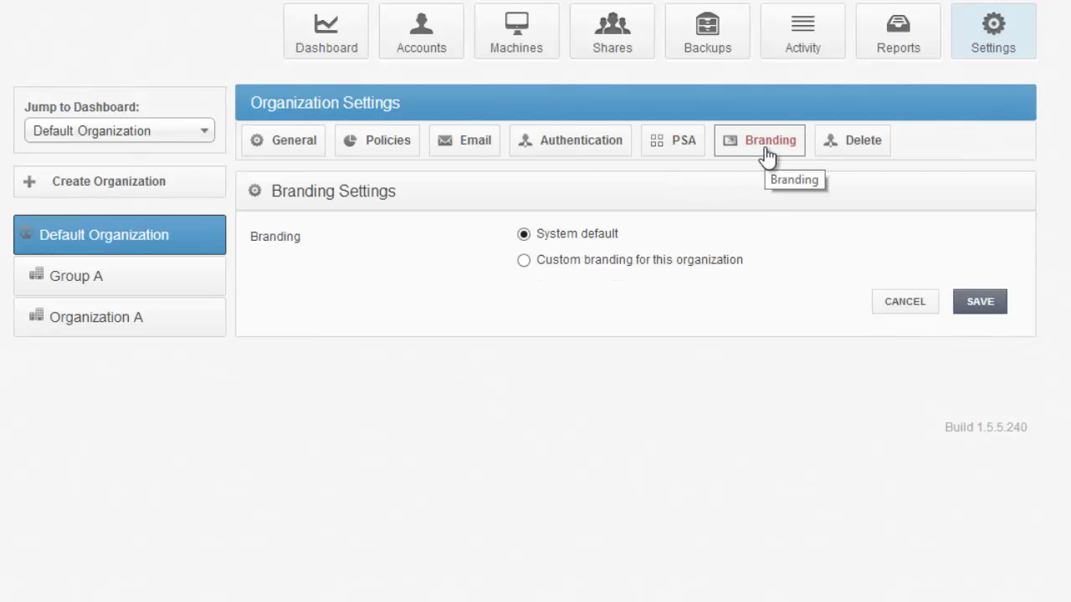
left_click(589, 266)
Show the Delete Organization panel for Default Organization
scroll(882, 324, "down", 2)
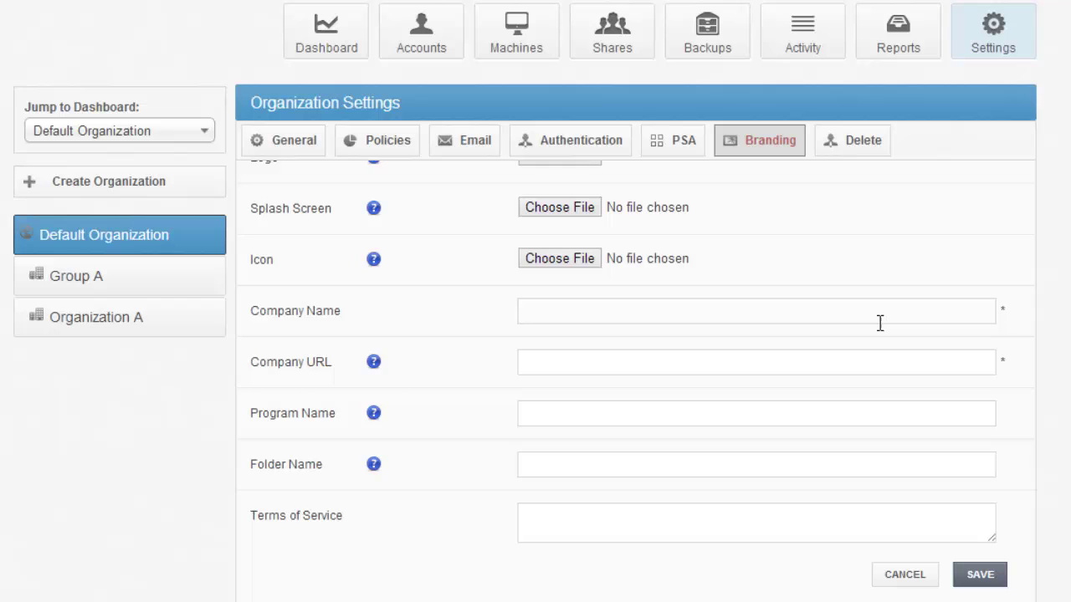
scroll(879, 326, "up", 2)
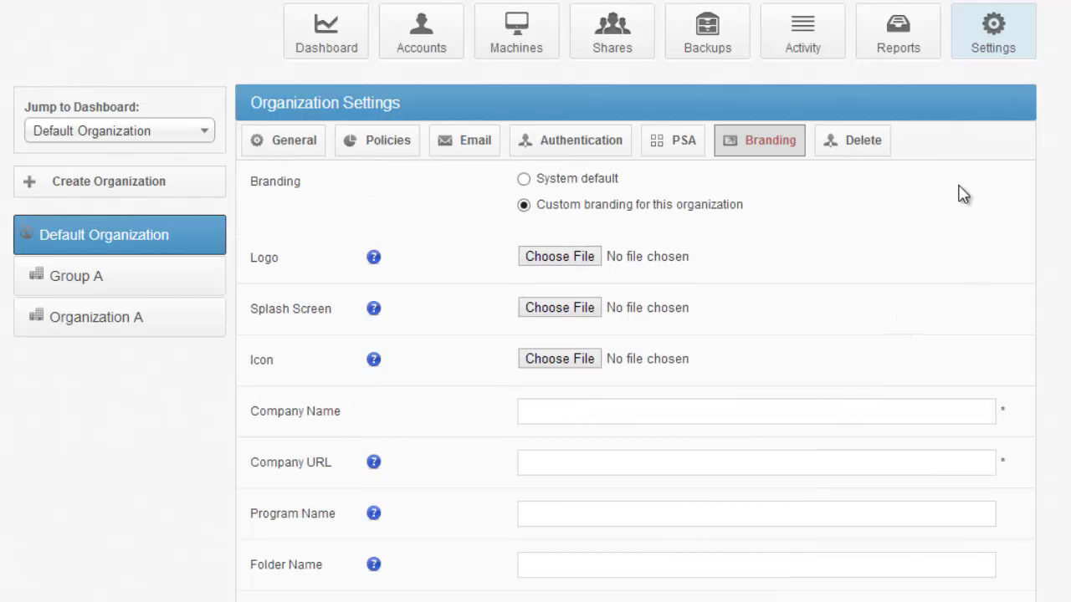
left_click(858, 142)
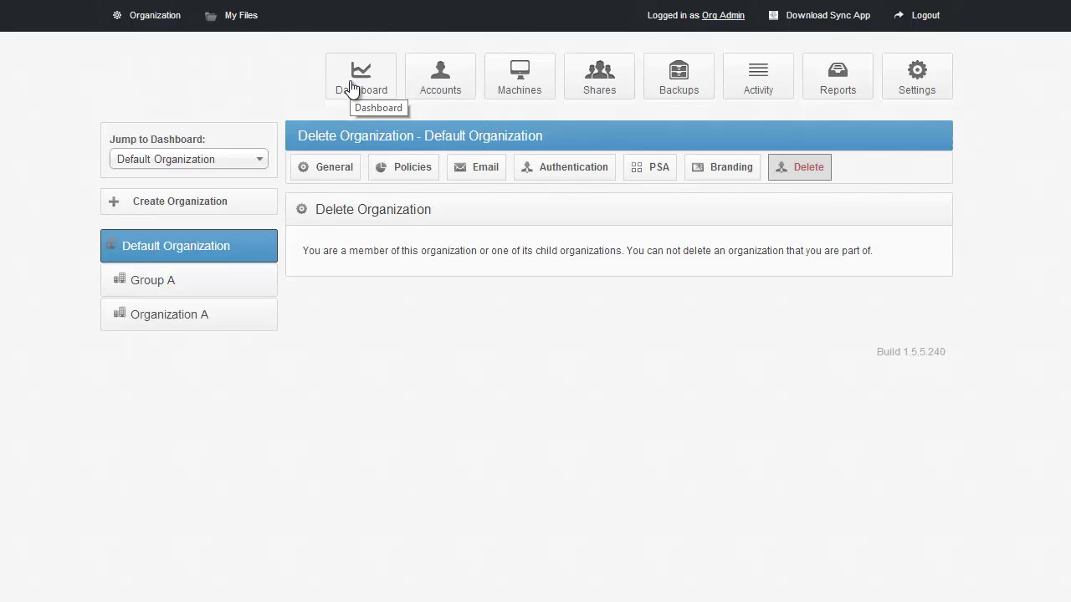
Go to the Default Organization dashboard through its row's quick menu
mouse_move(258, 255)
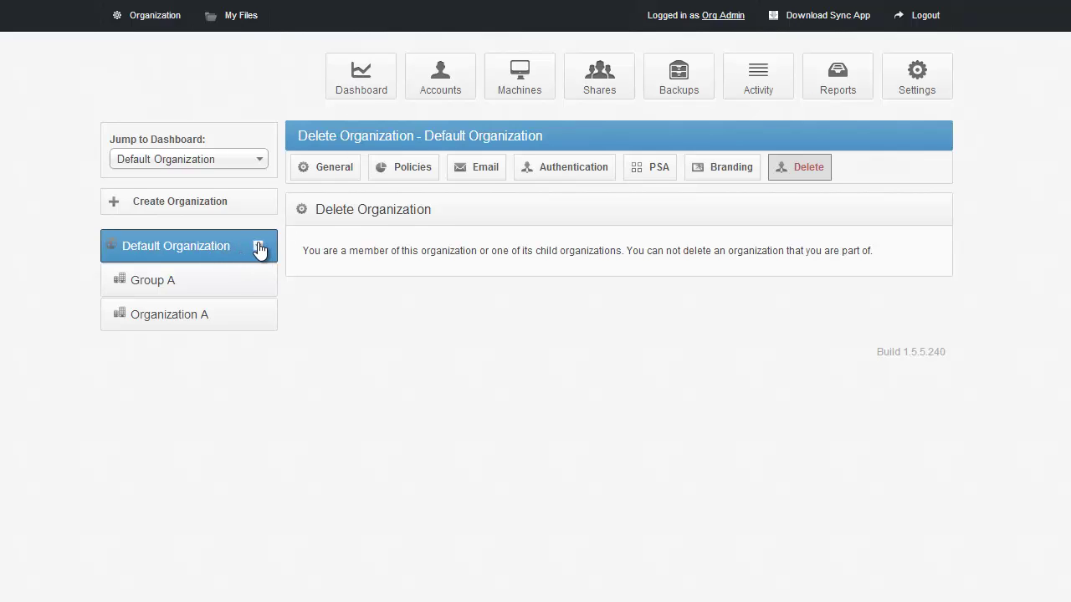
left_click(258, 248)
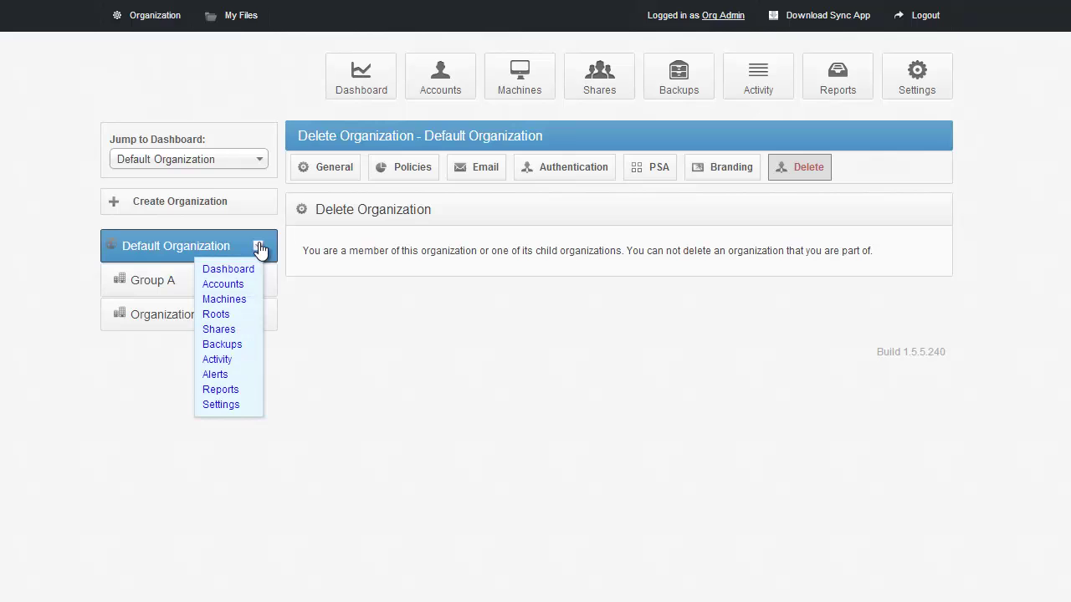
left_click(249, 269)
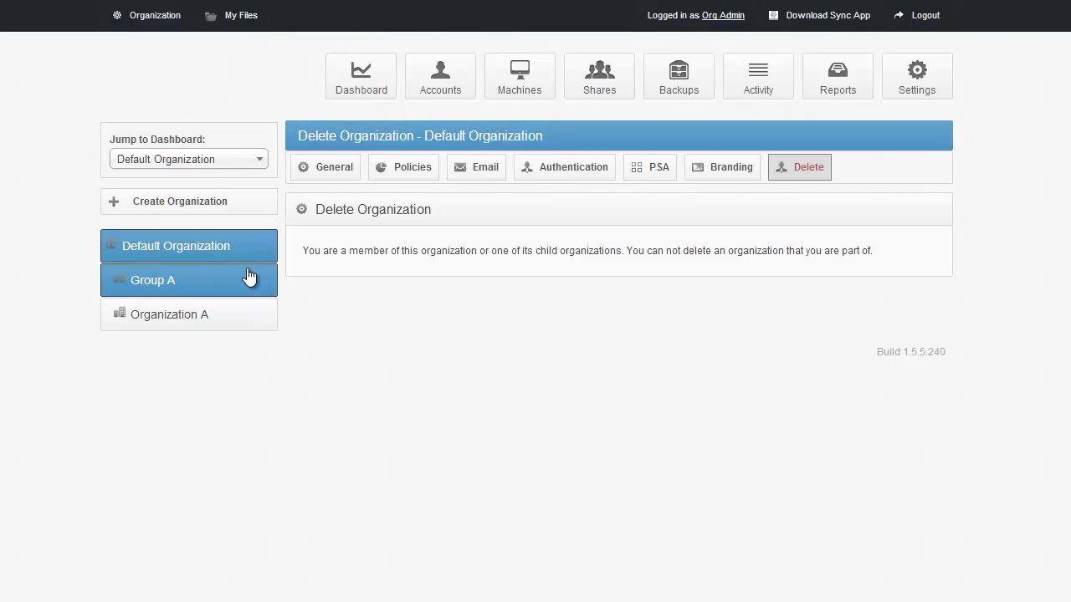